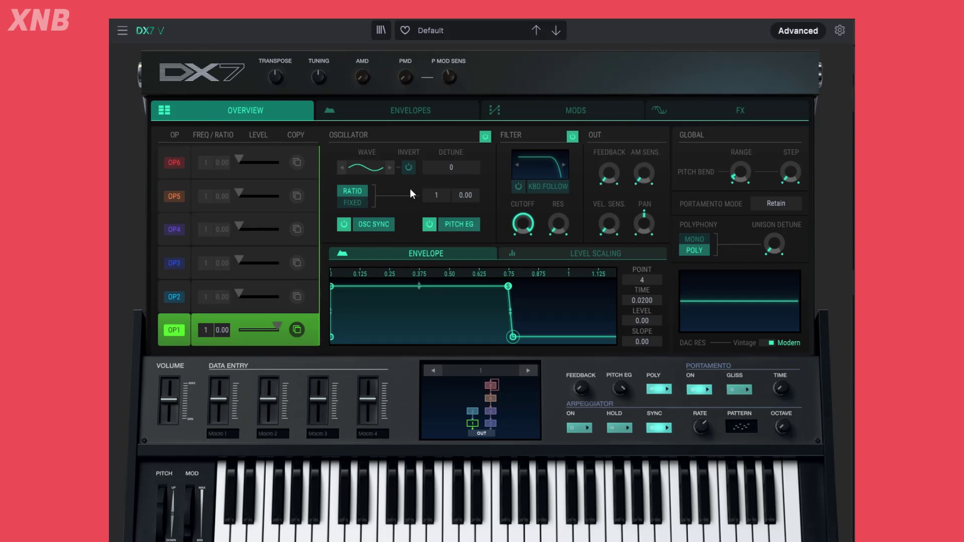
Load the Default preset from the Template category.
left_click(452, 30)
mouse_move(489, 203)
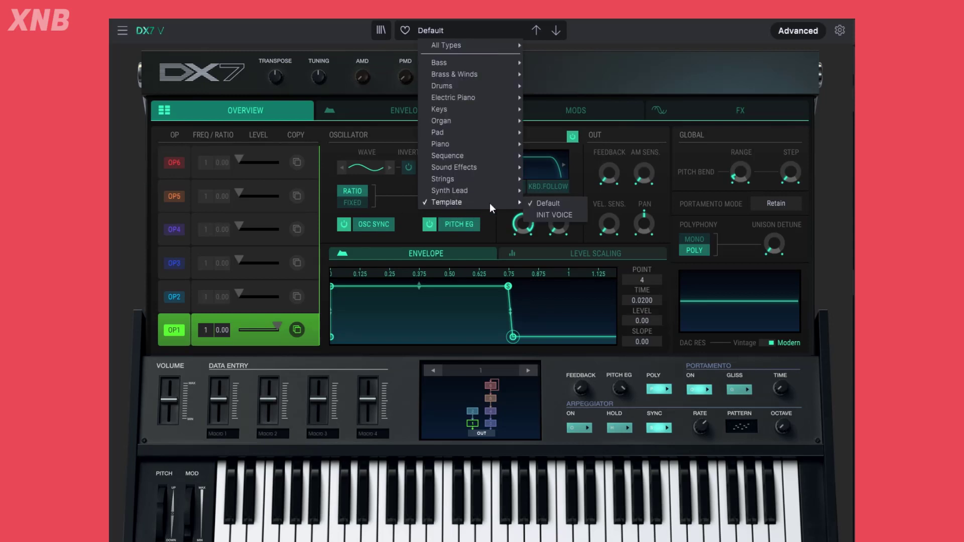
left_click(545, 207)
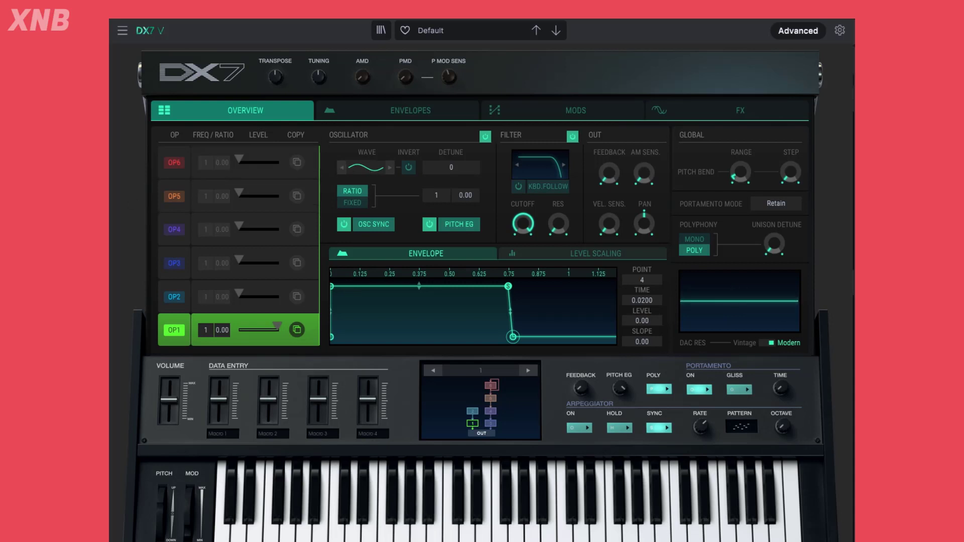
Compare the settings of operators OP1 and OP2 by switching between them.
left_click(177, 297)
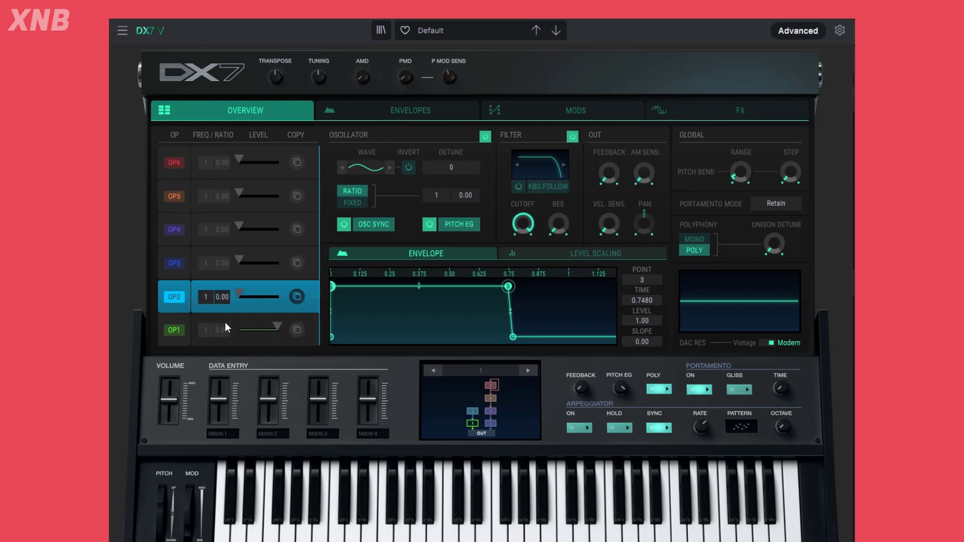
left_click(177, 330)
left_click(172, 301)
left_click(168, 334)
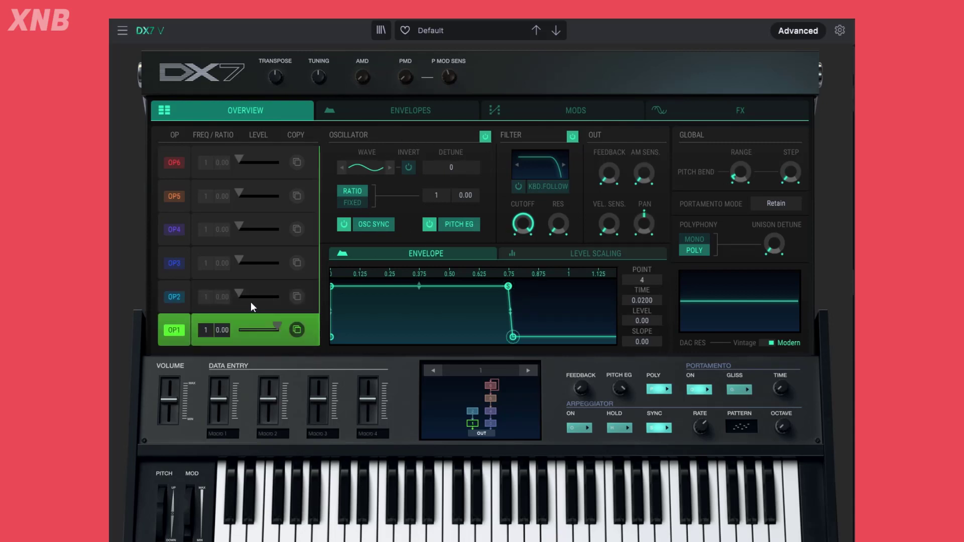
Raise the level of OP2 to 99.
left_click_drag(242, 294, 276, 294)
mouse_move(269, 295)
mouse_move(277, 293)
left_mouse_down()
mouse_move(262, 295)
mouse_move(277, 294)
left_mouse_up()
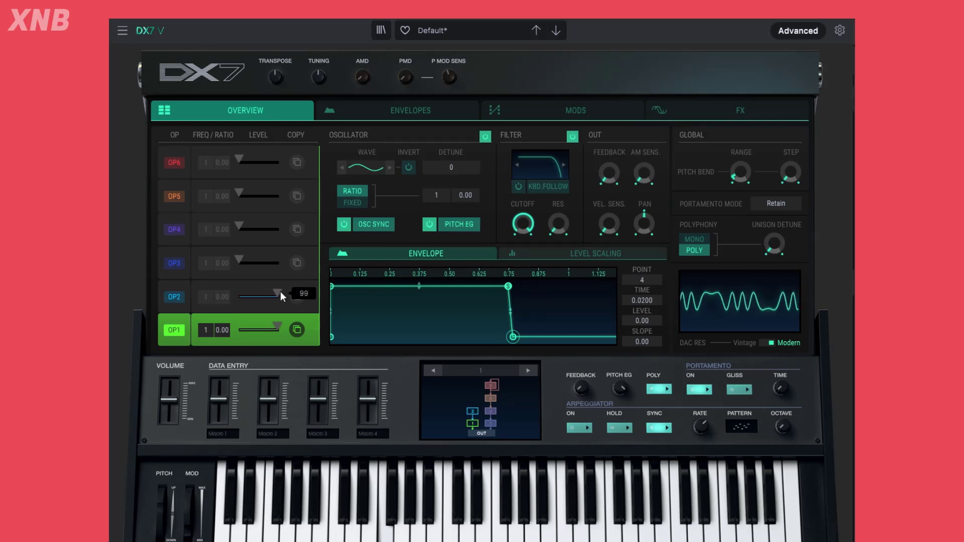
Lower the level of OP1 to its minimum and select operator OP2, undoing any stray envelope edit.
left_click_drag(278, 329, 239, 329)
left_click(173, 296)
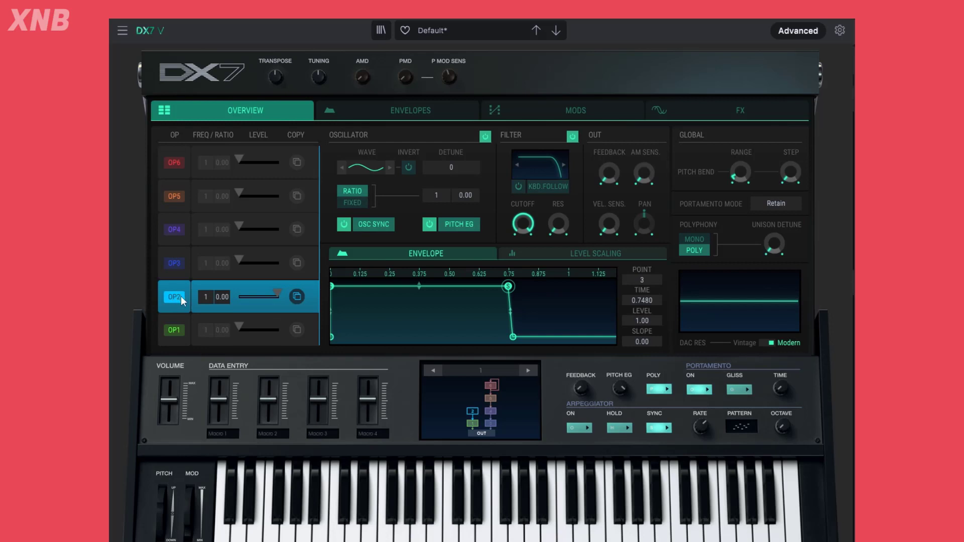
mouse_move(248, 329)
left_mouse_down()
mouse_move(277, 326)
mouse_move(237, 327)
left_mouse_up()
double_click(351, 286)
key("ctrl+z")
Set the operator levels to maximum for OP1 and OP3 and to minimum for OP2.
double_click(279, 330)
left_click_drag(240, 259, 277, 259)
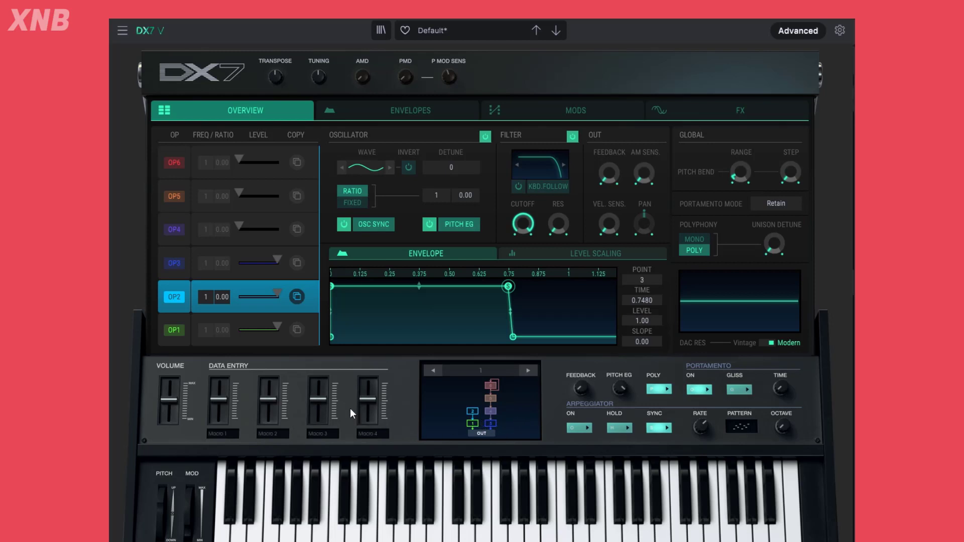
left_click_drag(266, 297, 240, 309)
Compare operators OP1 and OP3 by switching between them.
left_click(167, 336)
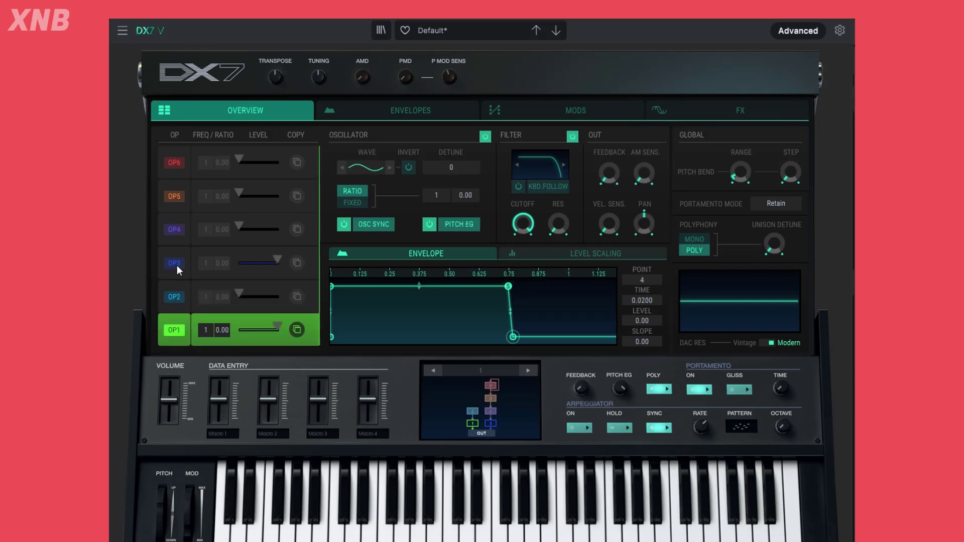
left_click(177, 265)
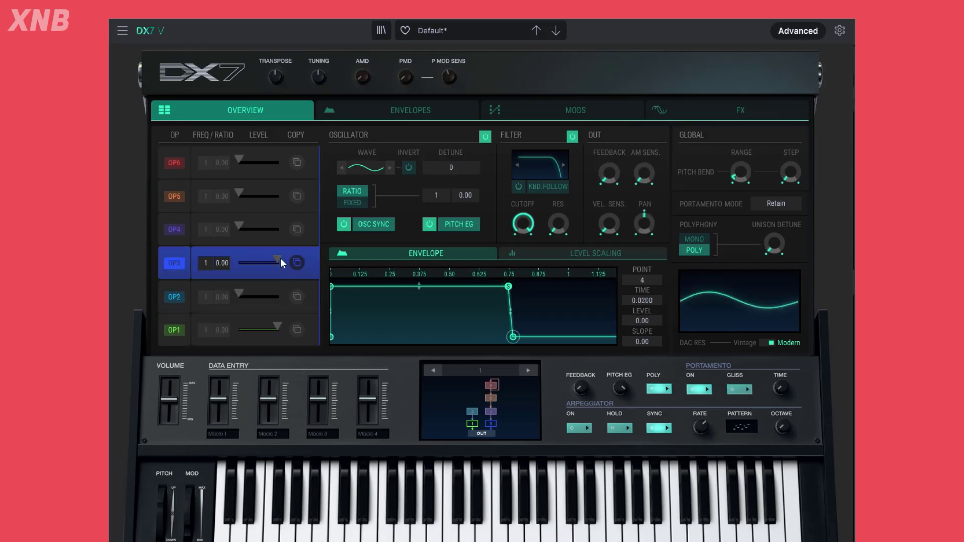
mouse_move(278, 259)
left_mouse_down()
mouse_move(241, 260)
mouse_move(277, 261)
mouse_move(278, 273)
left_mouse_up()
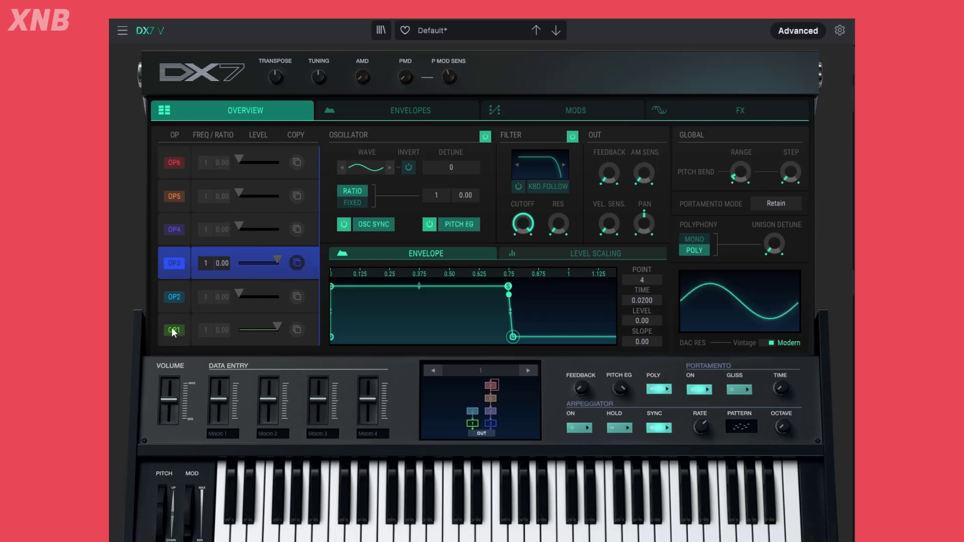
left_click(209, 340)
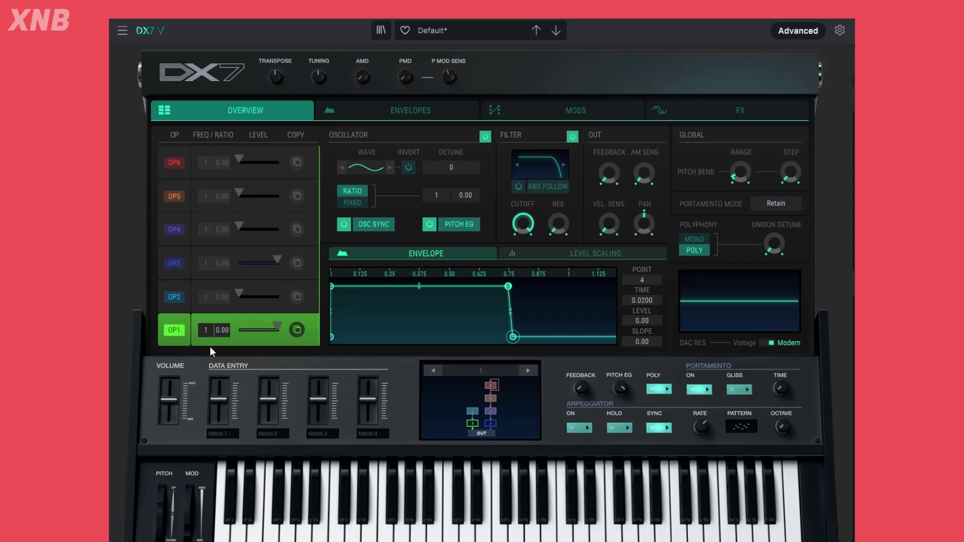
Raise the level of OP2 to maximum and bring the levels of OP3 and OP4 to minimum.
left_click(176, 294)
left_click_drag(238, 291, 277, 292)
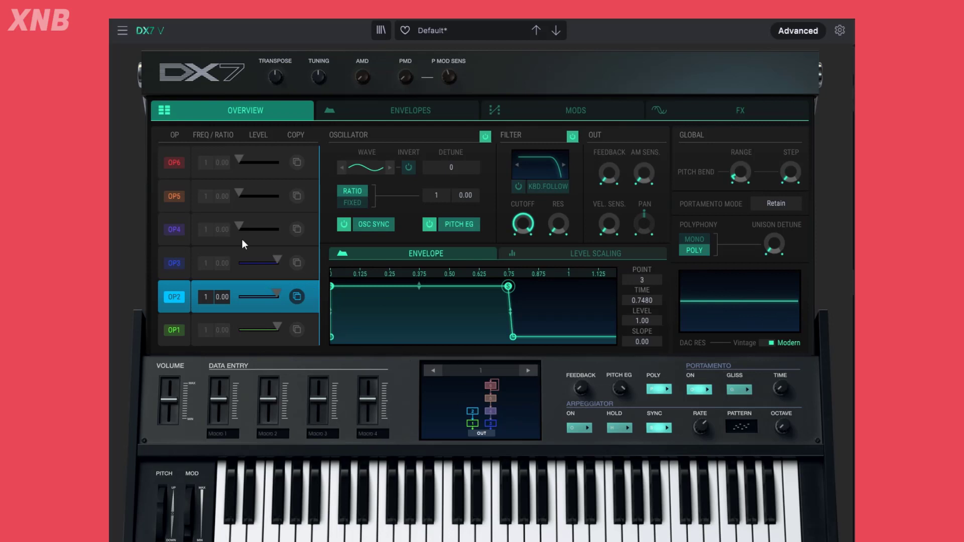
left_click_drag(243, 224, 276, 227)
left_click_drag(282, 255, 240, 258)
left_click_drag(272, 219, 293, 233)
Switch OP2 from ratio to fixed frequency mode and set its frequency to 0.370 Hz.
left_click(175, 337)
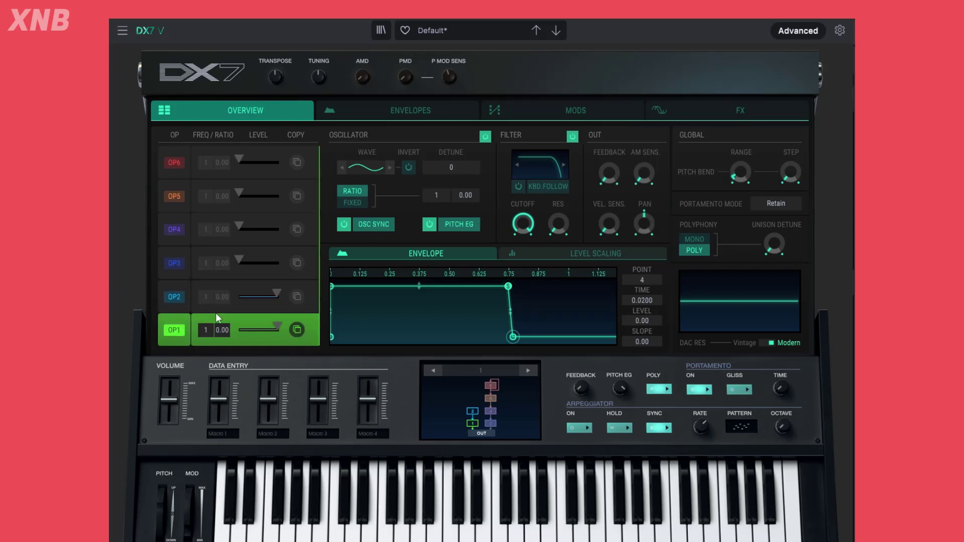
left_click(179, 300)
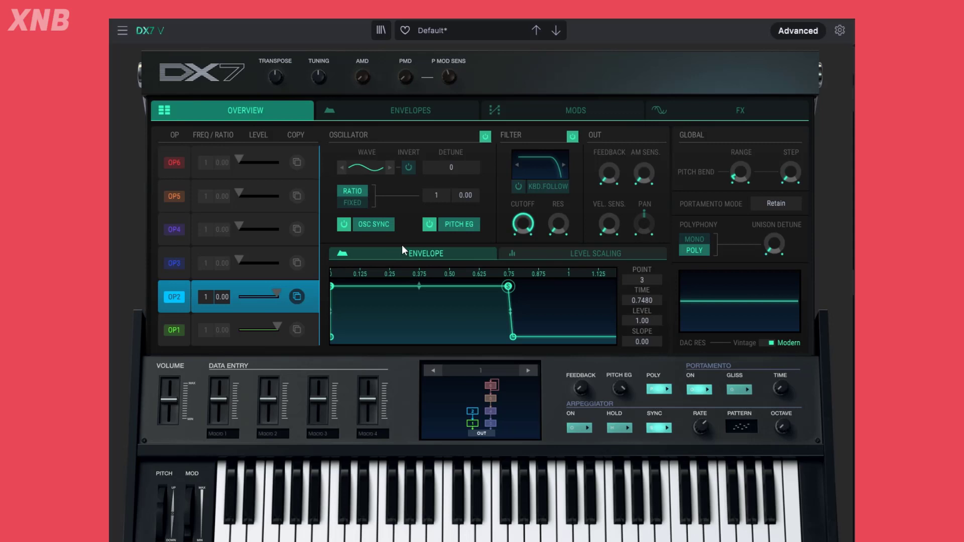
left_click(354, 204)
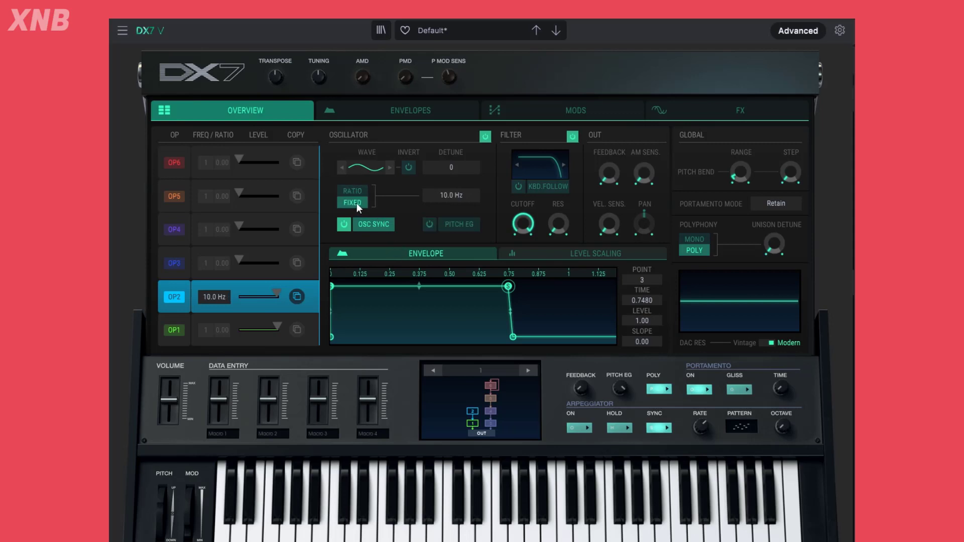
left_click_drag(445, 196, 445, 226)
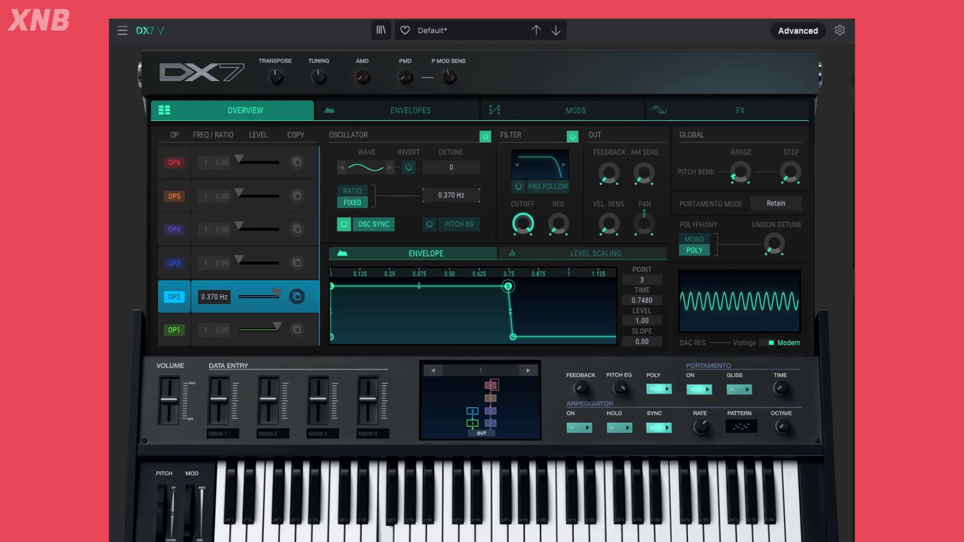
Sweep the fixed frequency of OP2 upward through 2.45 Hz and 1922 Hz to 3704 Hz.
left_click_drag(215, 297, 215, 248)
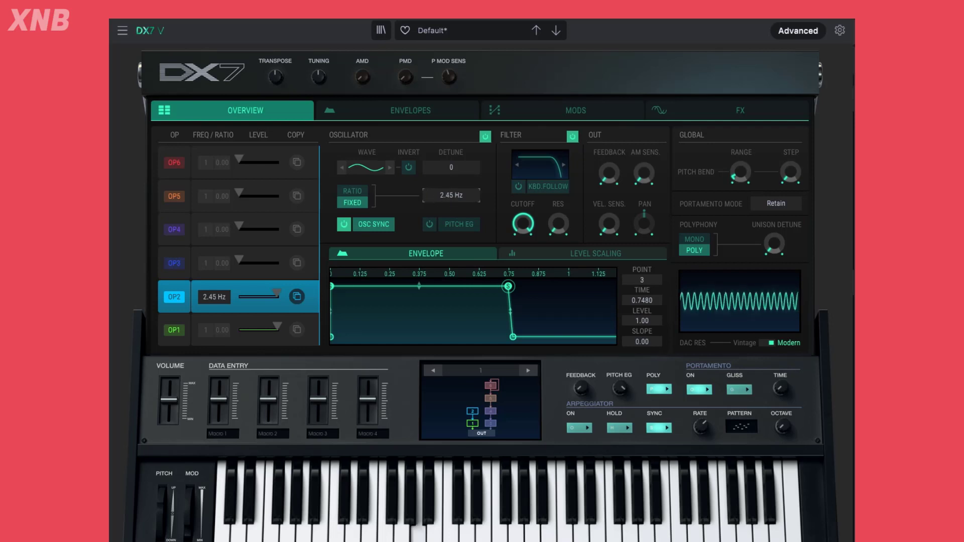
left_click_drag(451, 195, 451, 145)
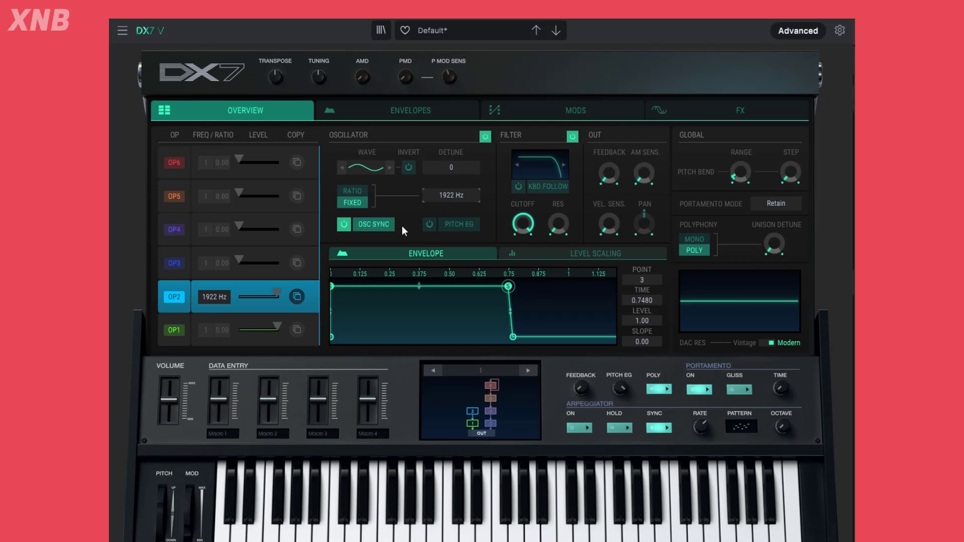
mouse_move(208, 295)
left_mouse_down()
mouse_move(208, 310)
mouse_move(208, 280)
left_mouse_up()
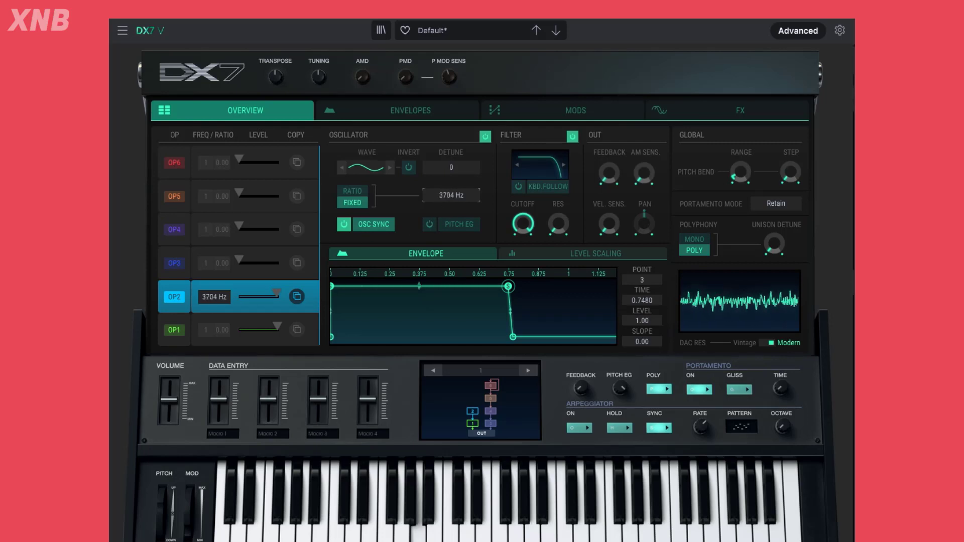
Switch OP2 back to ratio mode and try its coarse ratio, ending at 1.
left_click(360, 193)
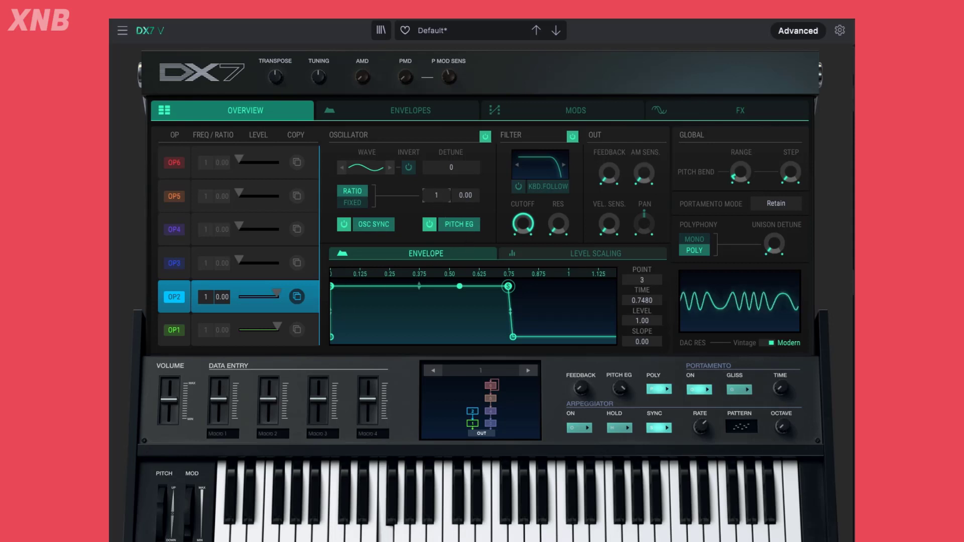
mouse_move(437, 196)
left_mouse_down()
mouse_move(437, 186)
mouse_move(435, 208)
left_mouse_up()
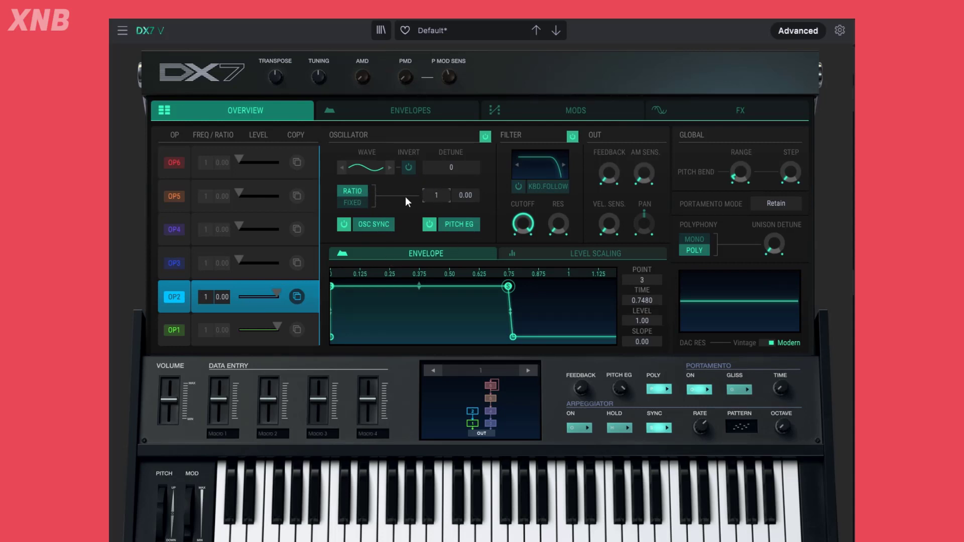
Change the waveform of OP2 to Saw and close the waveform selector.
left_click(365, 166)
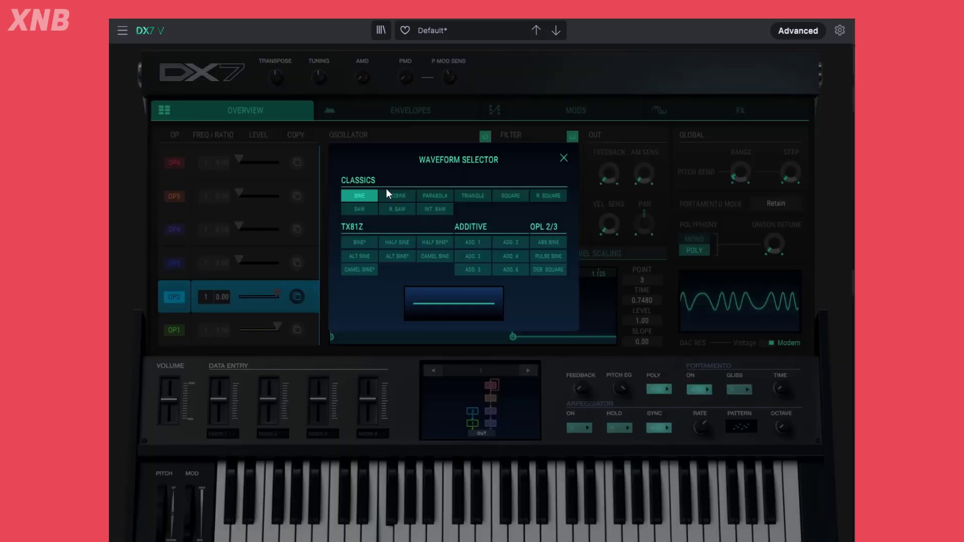
left_click(360, 209)
left_click(192, 321)
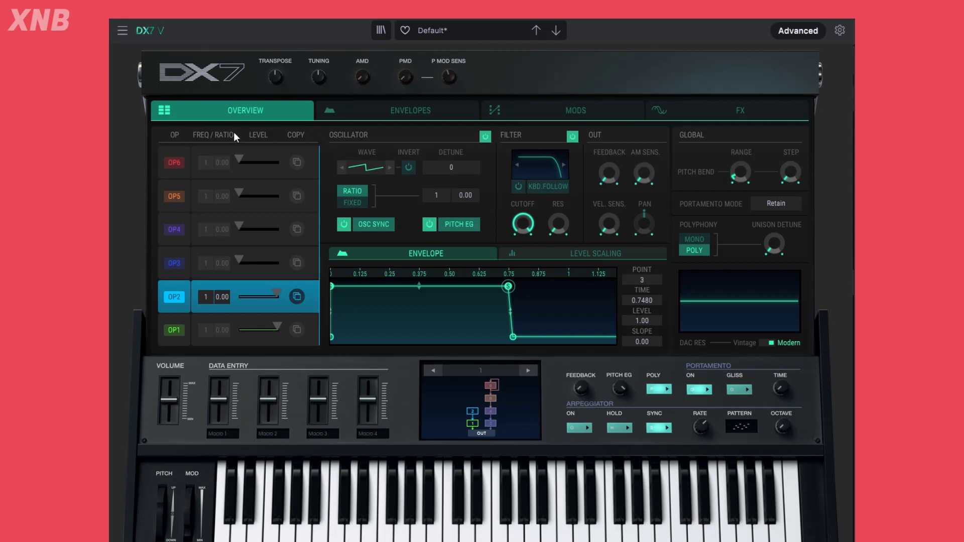
Reload the Default template preset to reset all operator edits.
left_click(435, 31)
mouse_move(504, 202)
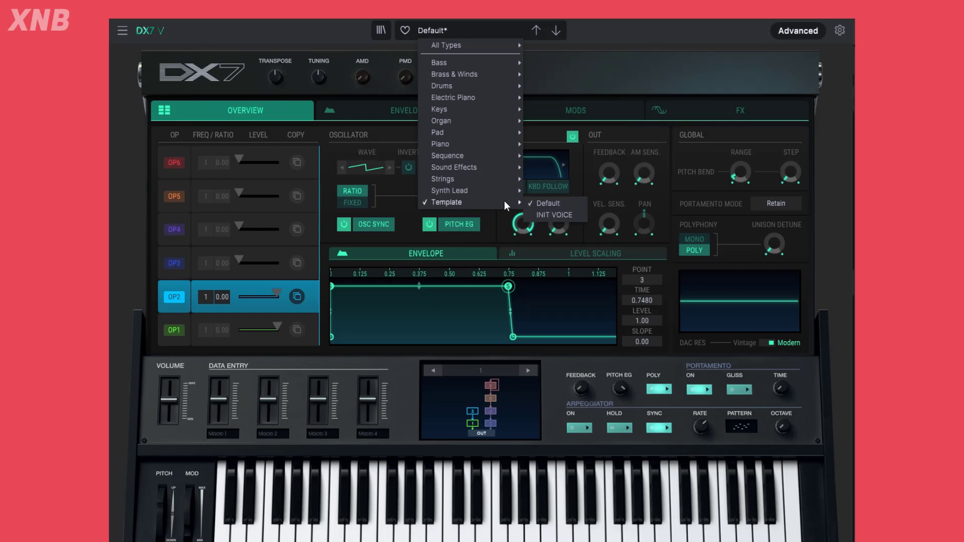
left_click(565, 203)
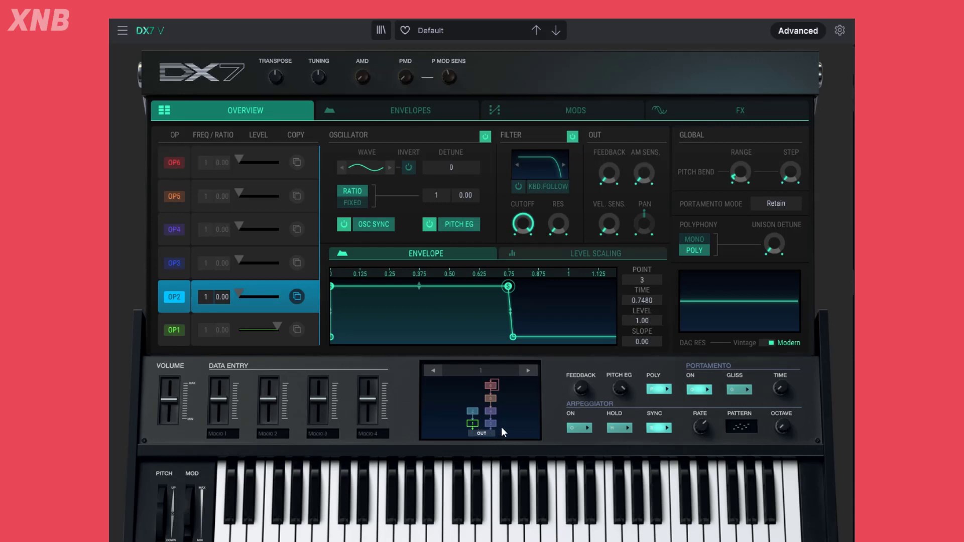
Raise the level of OP3 to maximum and choose algorithm 3.
left_click_drag(243, 260, 278, 262)
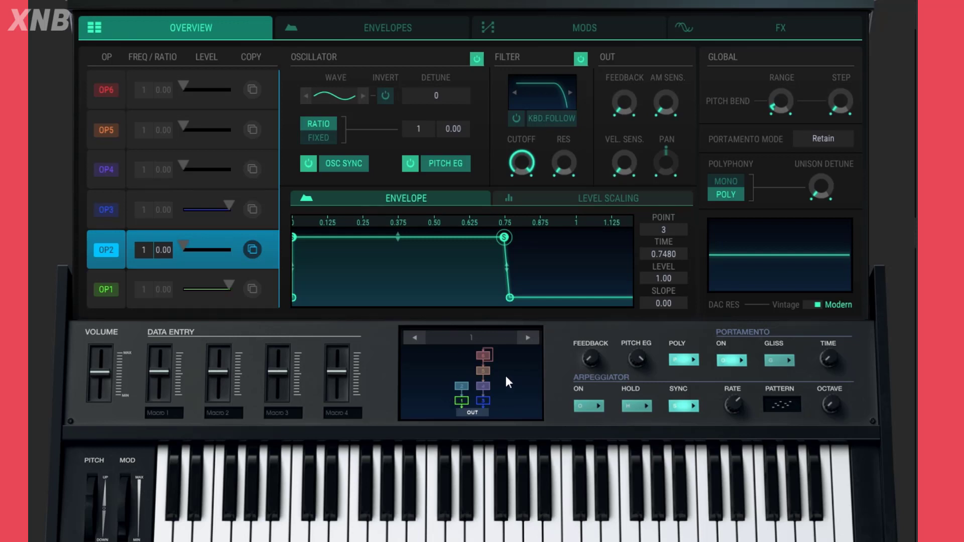
left_click(529, 338)
left_click(537, 335)
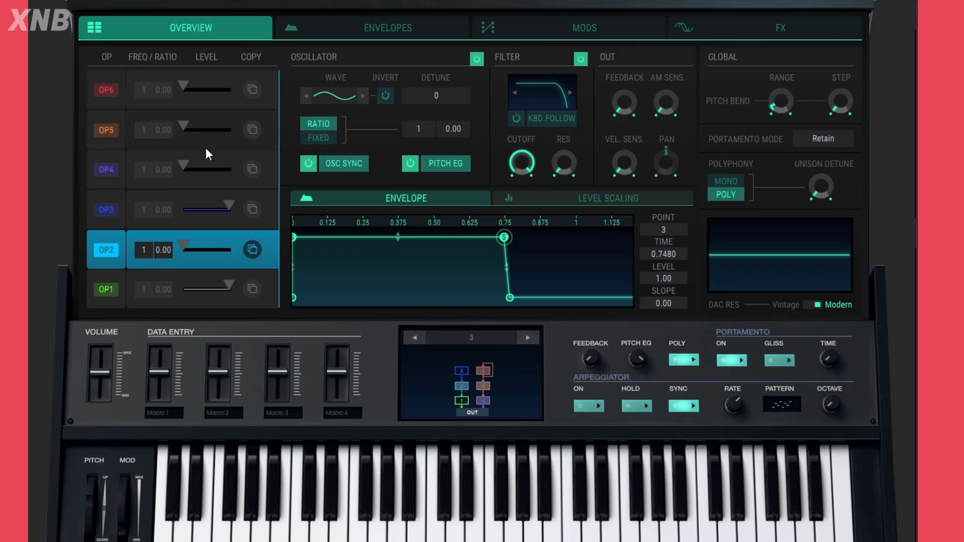
Raise the levels of OP2, OP4, OP5 and OP6 to maximum.
left_click_drag(195, 166, 254, 163)
left_click_drag(187, 251, 232, 250)
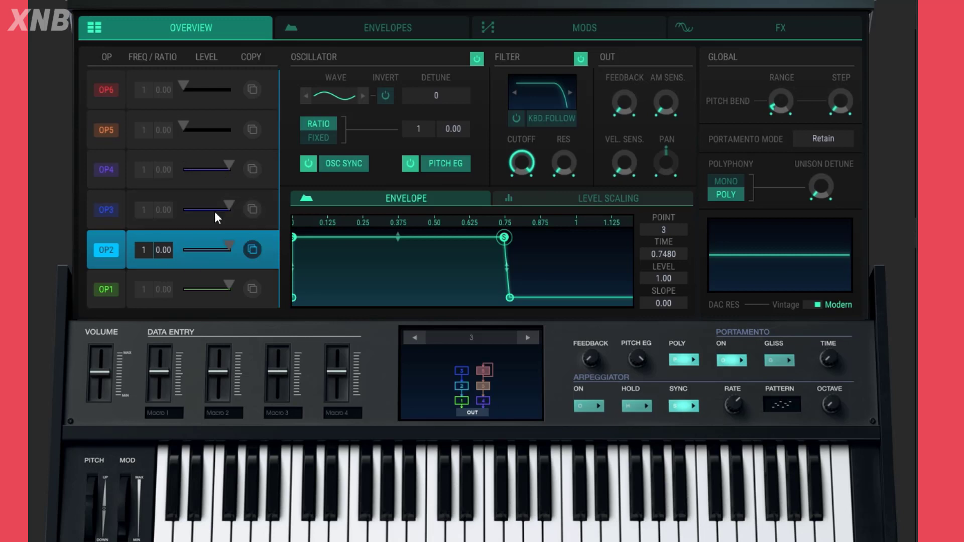
left_click_drag(194, 126, 232, 127)
left_click_drag(199, 90, 259, 87)
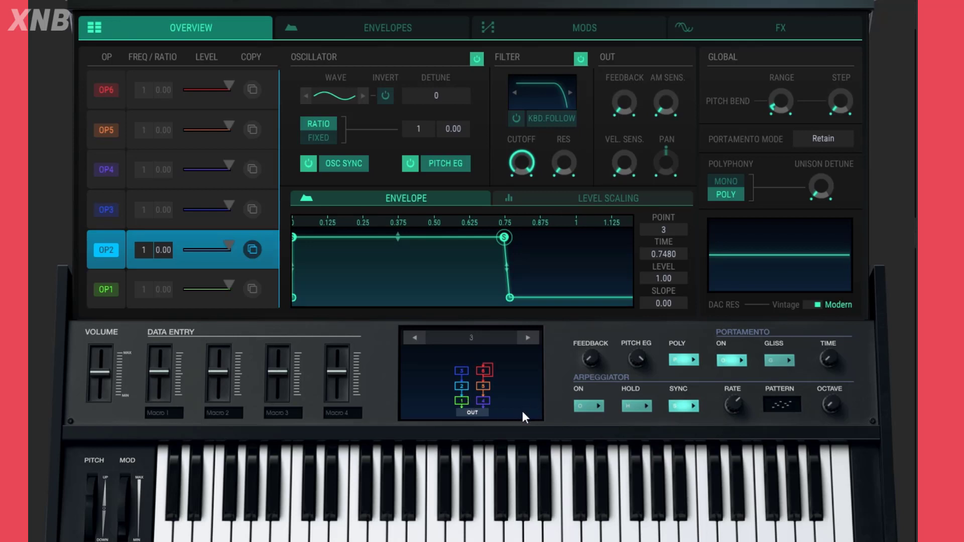
Browse the operator algorithms forward from 3 to 16 to compare their carrier and modulator layouts.
left_click(531, 338)
left_click(529, 337)
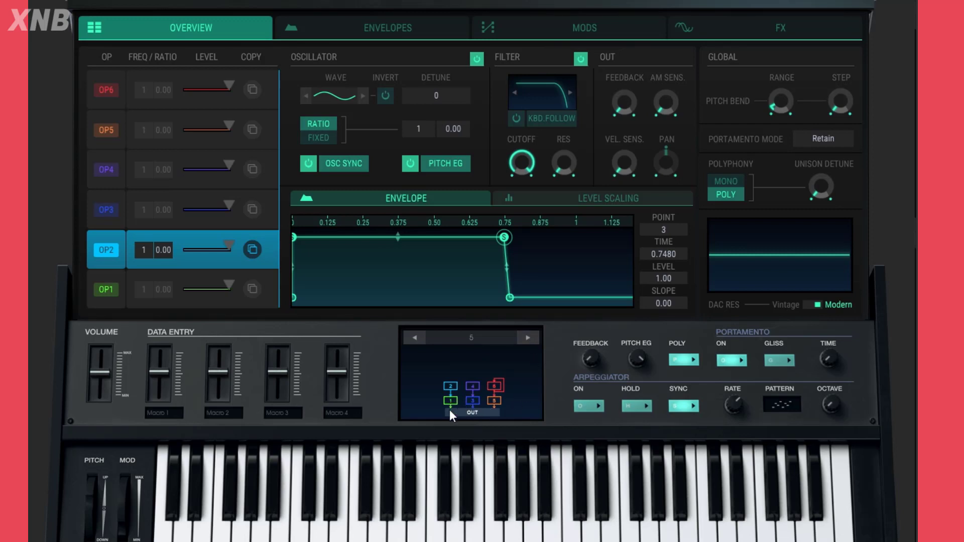
left_click(535, 337)
left_click(536, 338)
left_click(535, 337)
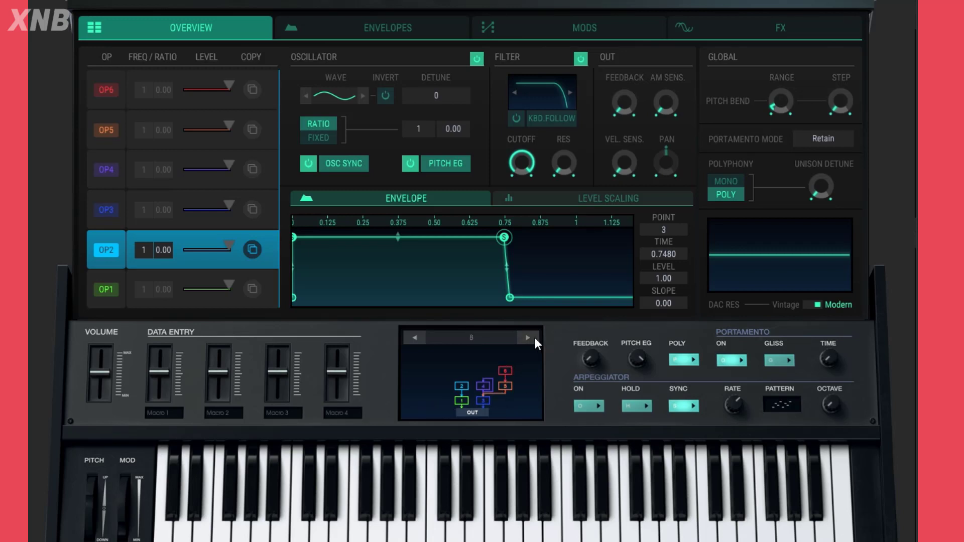
left_click(534, 337)
left_click(535, 338)
left_click(535, 337)
left_click(534, 338)
left_click(534, 337)
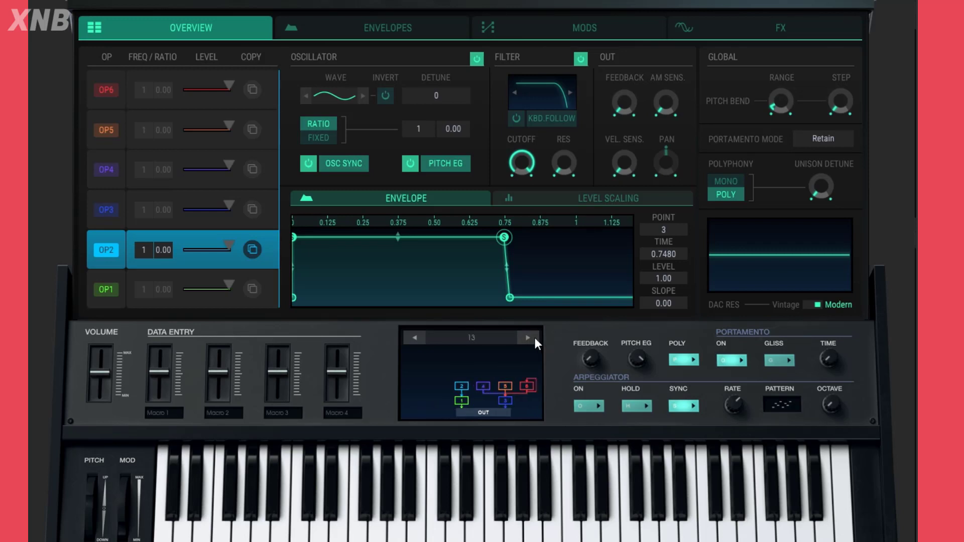
left_click(535, 338)
left_click(535, 337)
left_click(535, 338)
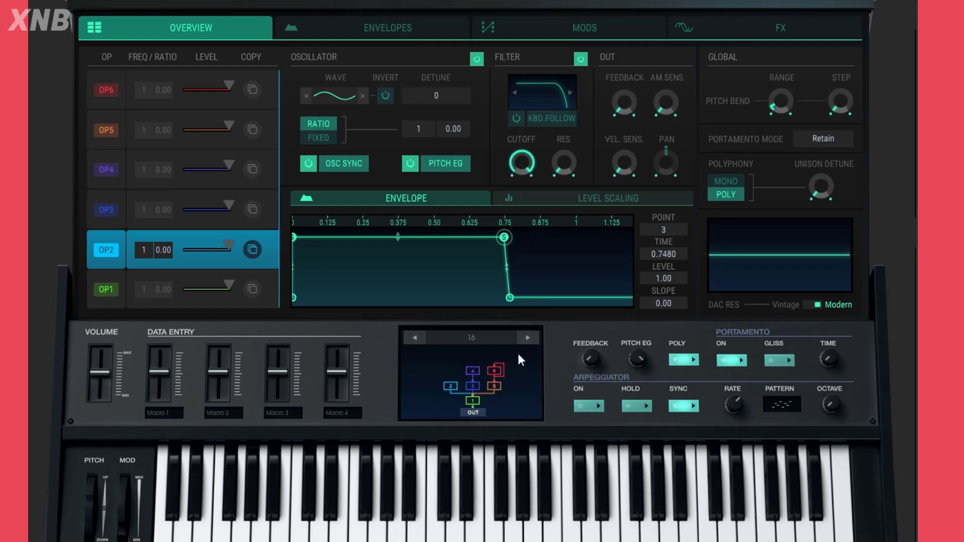
Continue forward through the remaining operator algorithms up to algorithm 32.
left_click(534, 338)
left_click(533, 337)
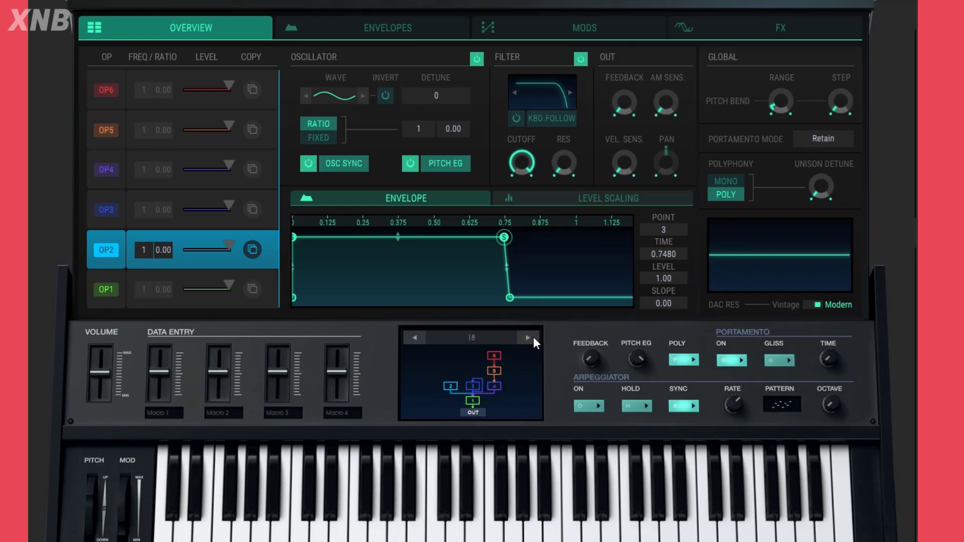
double_click(530, 338)
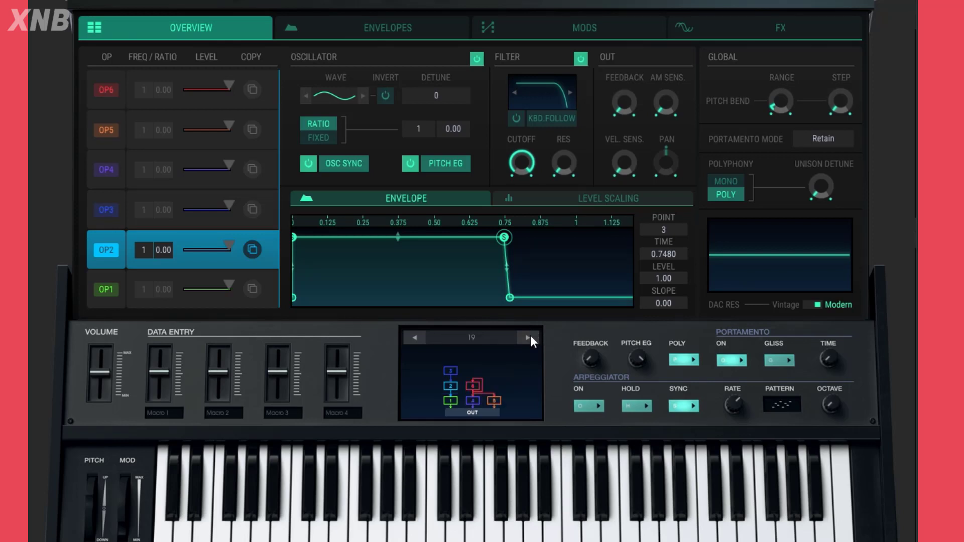
double_click(531, 337)
left_click(531, 338)
double_click(530, 338)
double_click(530, 338)
left_click(530, 337)
double_click(530, 338)
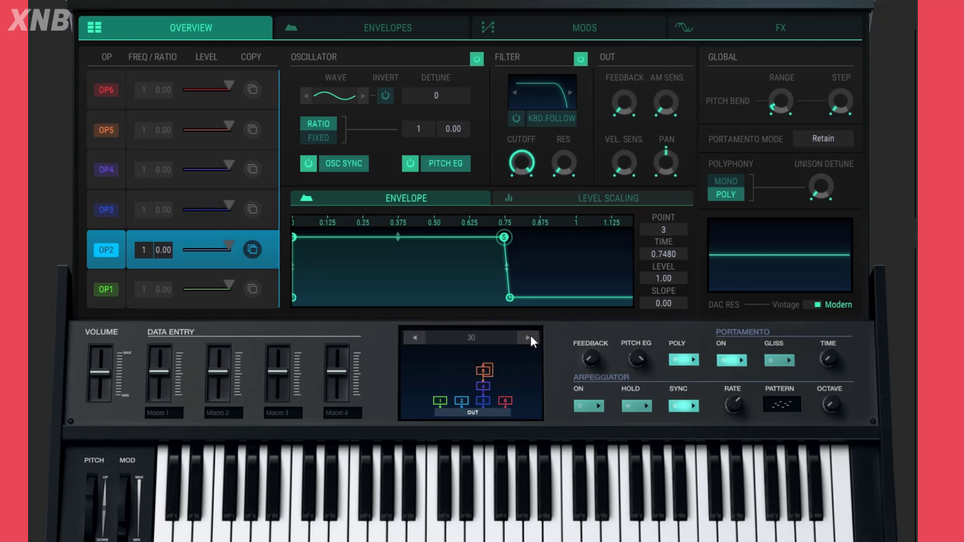
double_click(531, 338)
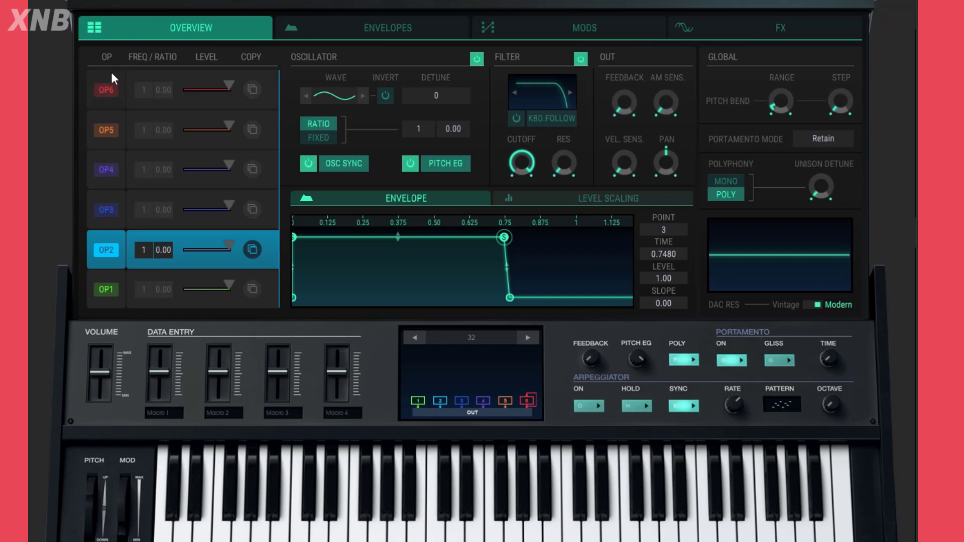
Select OP6, OP1, OP2, OP3, OP4 and OP5 in turn to view each operator's settings.
left_click(104, 98)
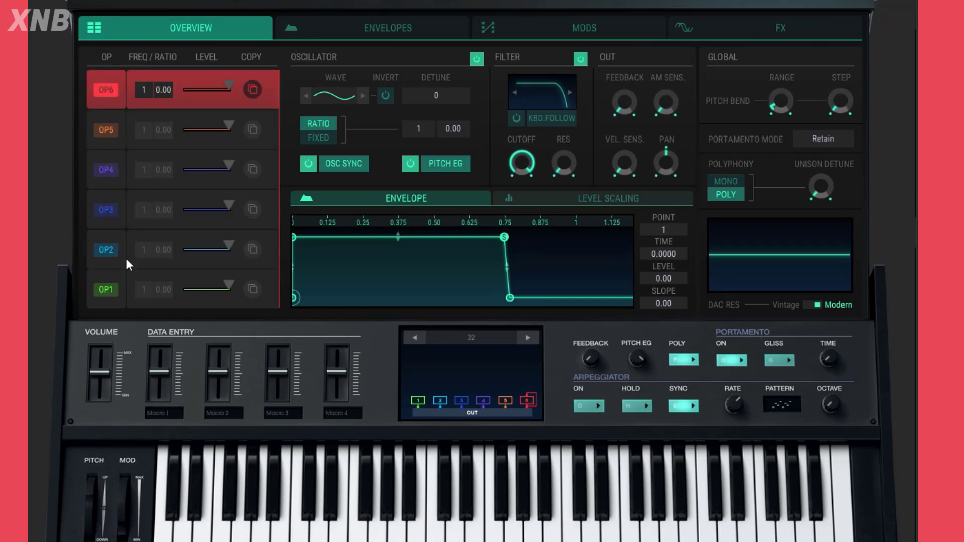
left_click(120, 283)
left_click(112, 246)
left_click(107, 210)
left_click(107, 170)
left_click(120, 131)
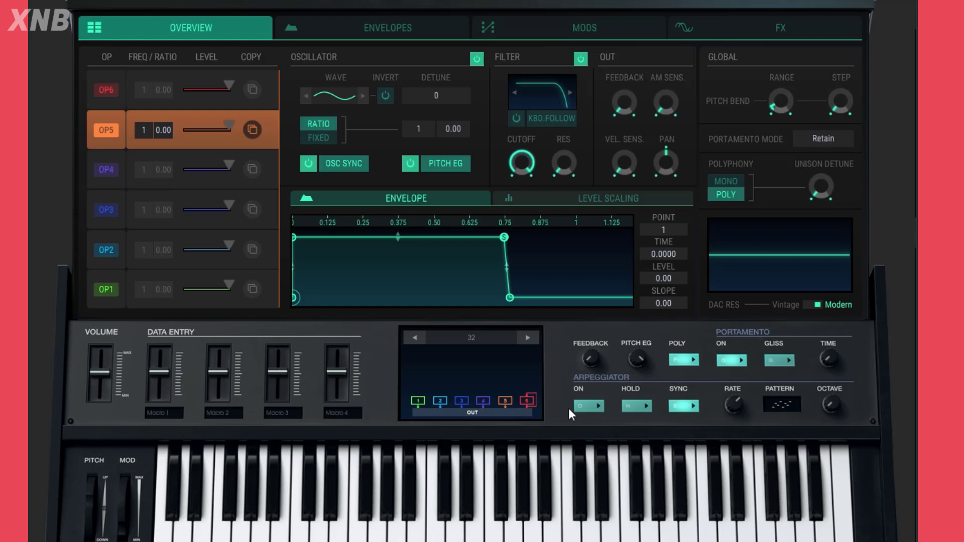
Browse back through the operator algorithms from 32 to 20.
left_click(419, 335)
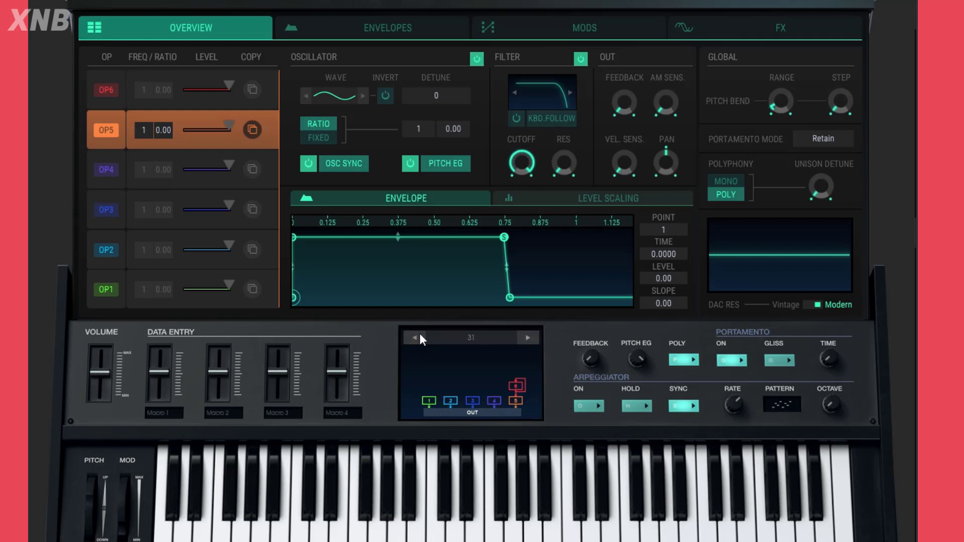
left_click(420, 337)
left_click(421, 337)
left_click(420, 337)
left_click(420, 337)
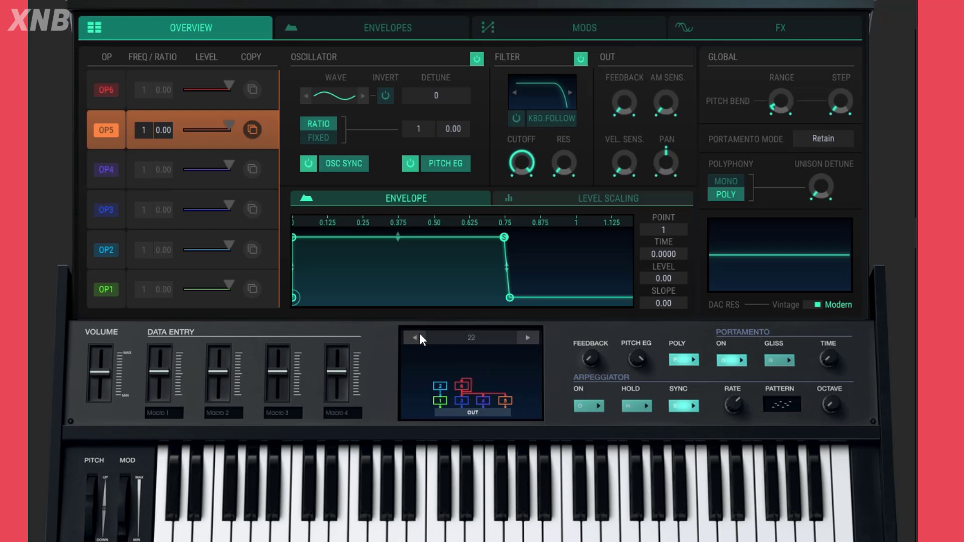
left_click(421, 336)
left_click(421, 336)
left_click(421, 336)
left_click(526, 336)
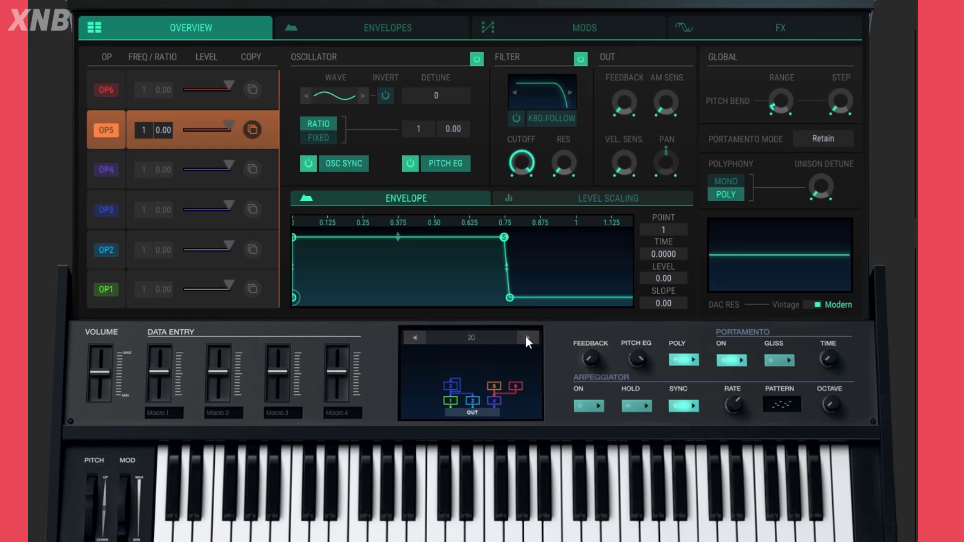
Advance through the algorithms past 32 and around to algorithm 2, and select OP2.
double_click(526, 337)
left_click(526, 337)
double_click(527, 337)
left_click(526, 336)
double_click(526, 337)
left_click(528, 338)
left_click(527, 338)
left_click(527, 338)
left_click(527, 338)
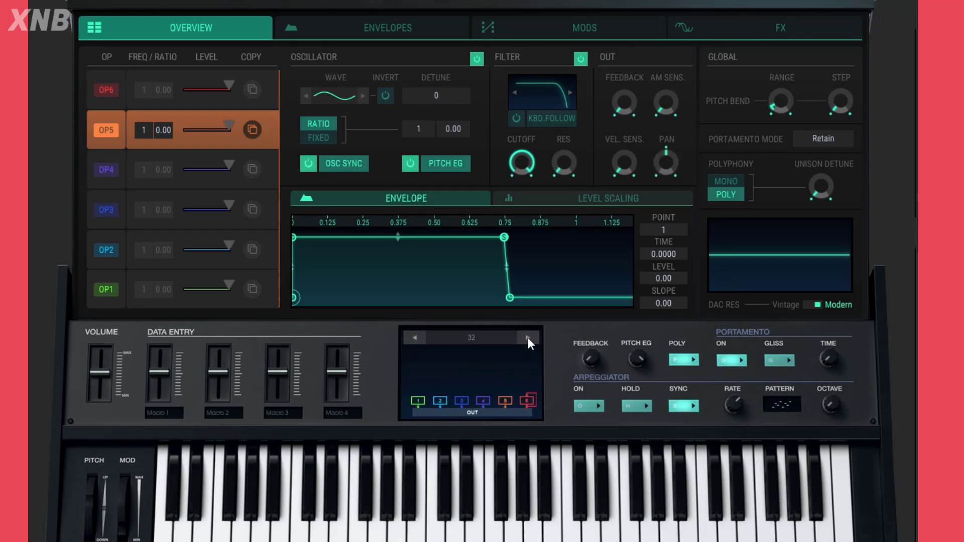
left_click(527, 338)
left_click(527, 338)
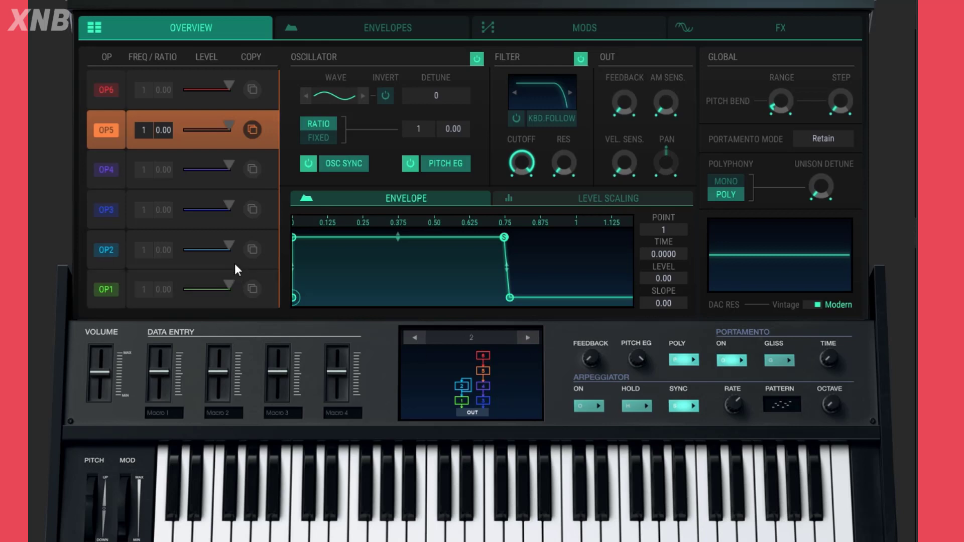
left_click(105, 253)
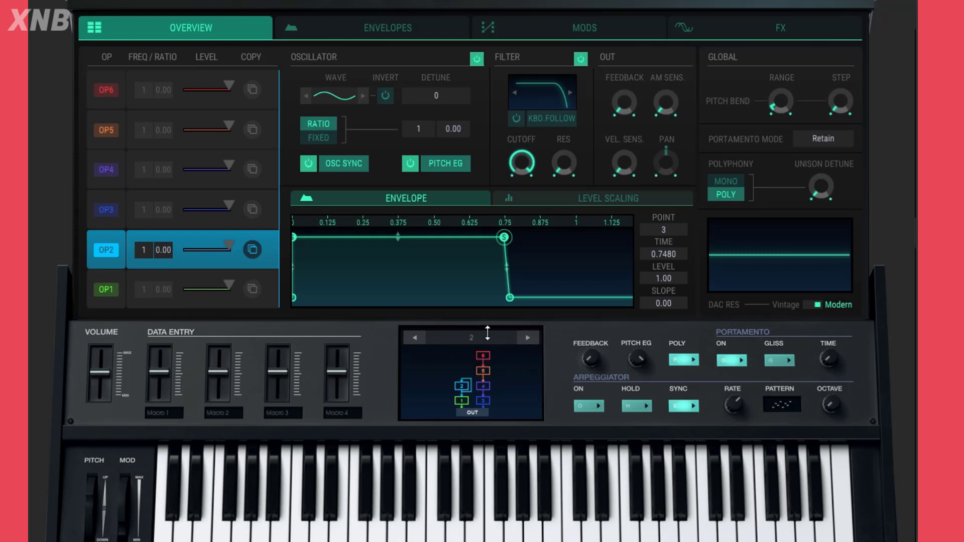
Browse the algorithms upward from 2 and settle on algorithm 9.
left_click(528, 338)
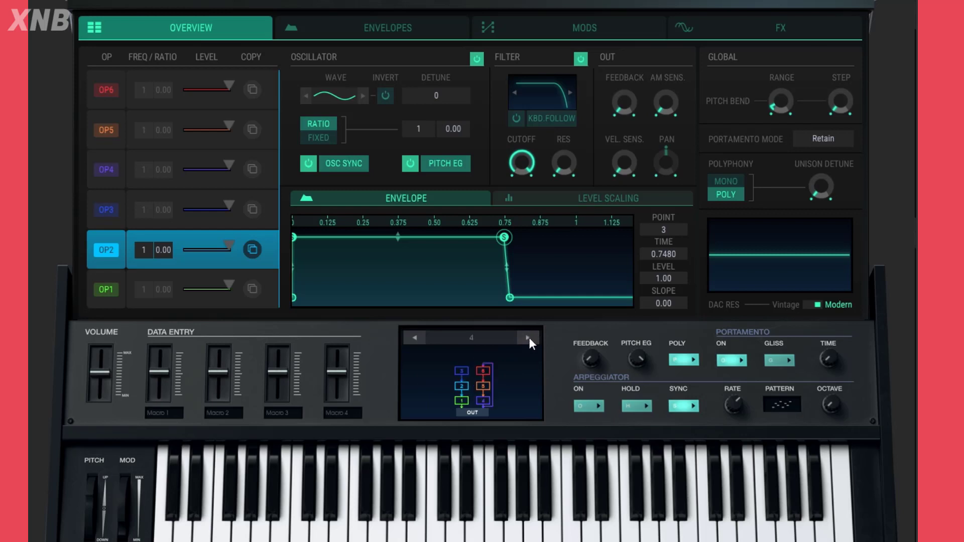
left_click(528, 337)
left_click(528, 337)
left_click(528, 337)
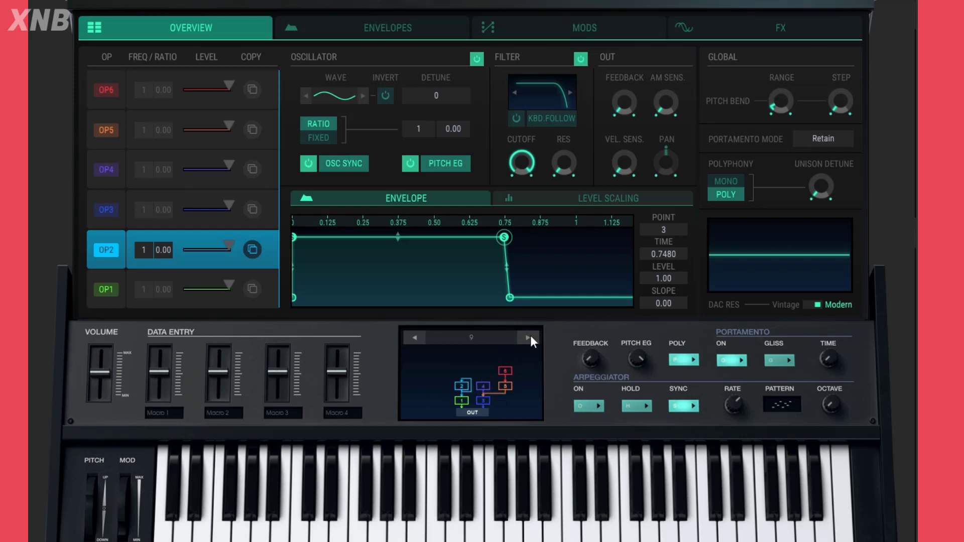
left_click(529, 337)
left_click(529, 336)
left_click(419, 337)
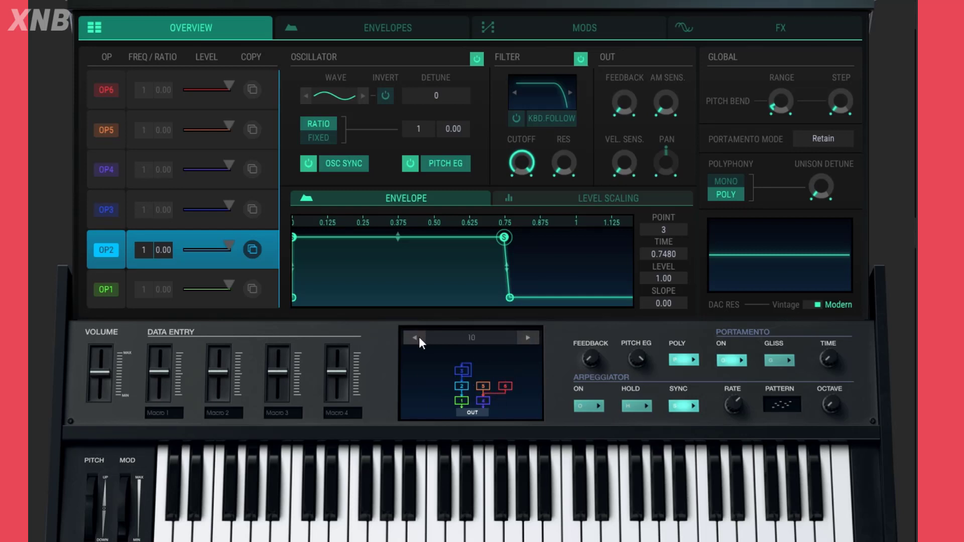
left_click(415, 338)
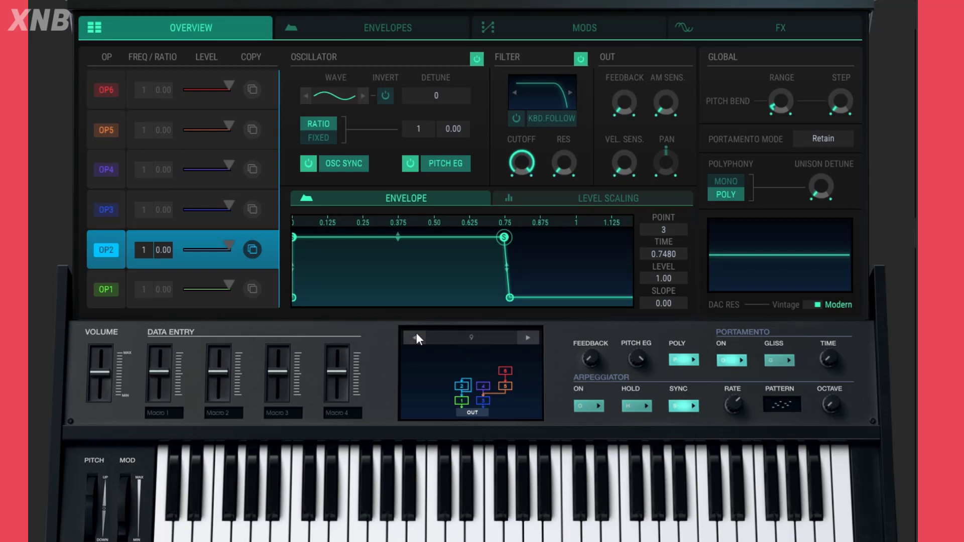
Move up to algorithm 11 and back down past algorithm 1 to algorithm 32.
left_click(528, 338)
left_click(527, 338)
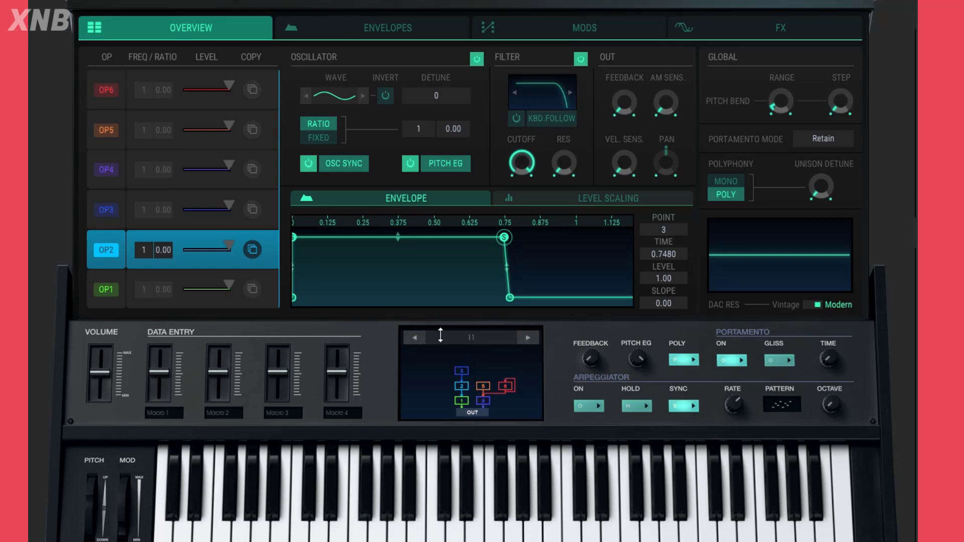
scroll(441, 335, "down", 9)
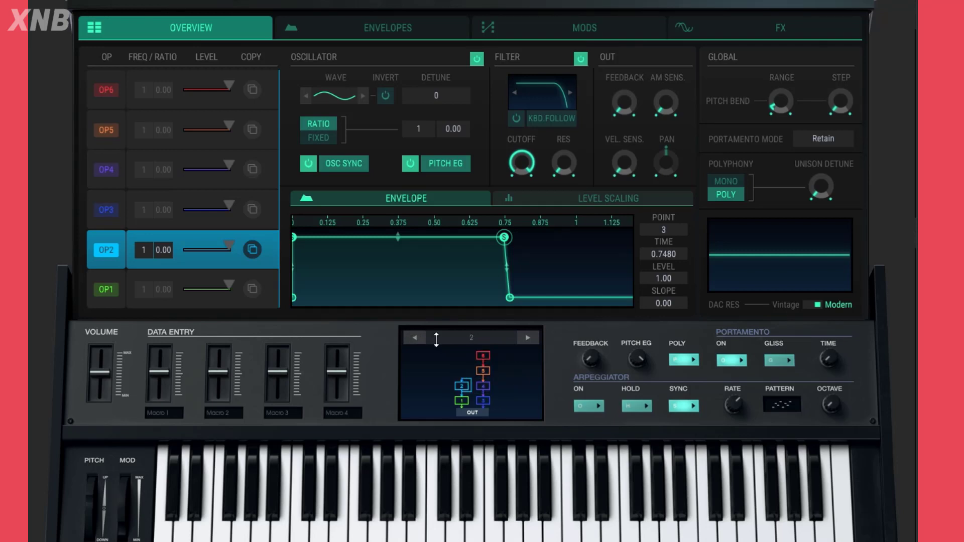
scroll(417, 336, "down", 2)
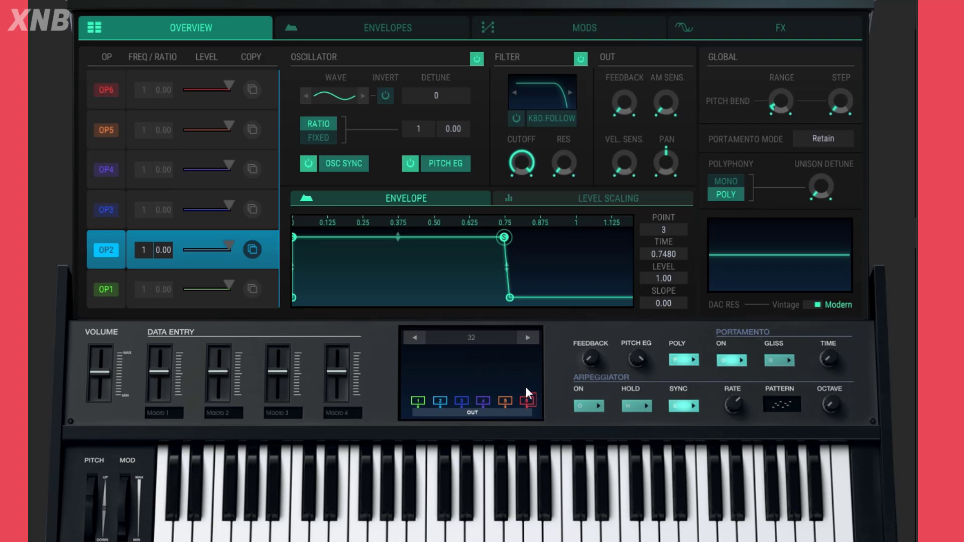
left_click(526, 338)
left_click(414, 338)
Lower the levels of OP1, OP3, OP4, OP5 and OP6 to minimum, comparing algorithm 1 with algorithm 32.
left_click_drag(229, 285, 195, 287)
left_click_drag(229, 206, 183, 206)
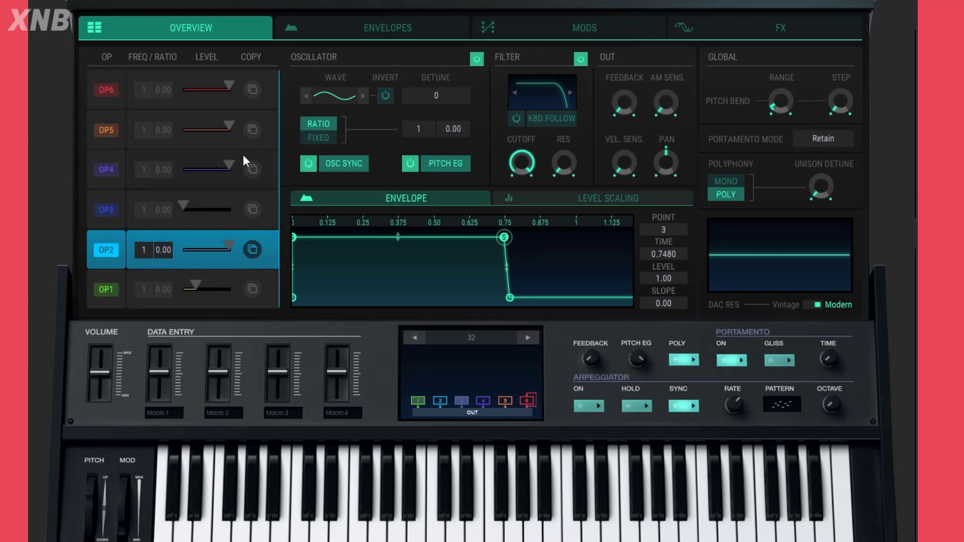
left_click_drag(229, 166, 183, 166)
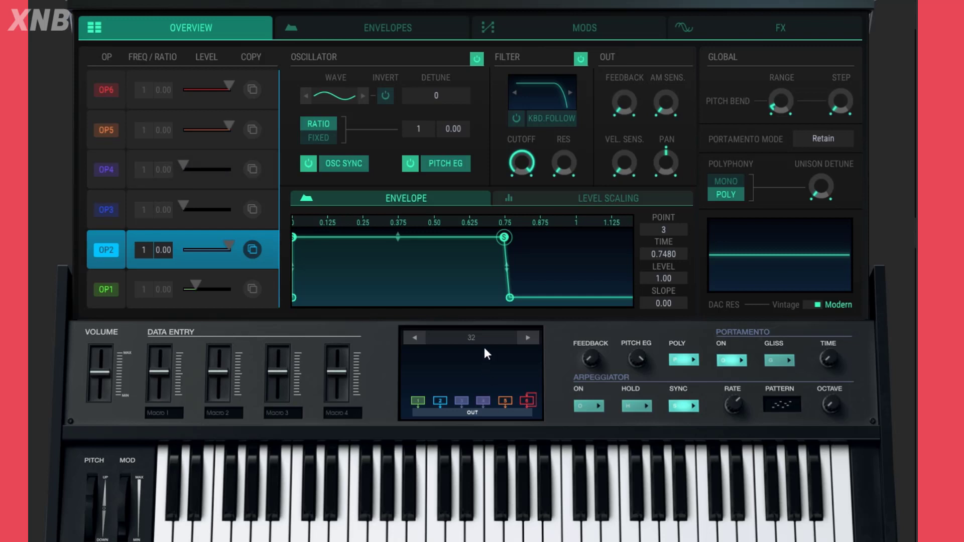
left_click(528, 338)
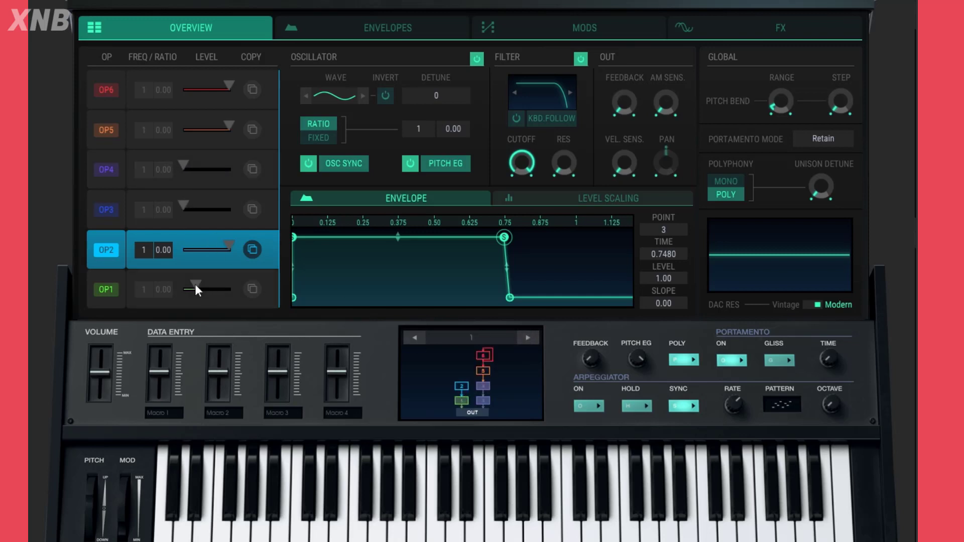
left_click_drag(195, 287, 182, 287)
left_click(417, 337)
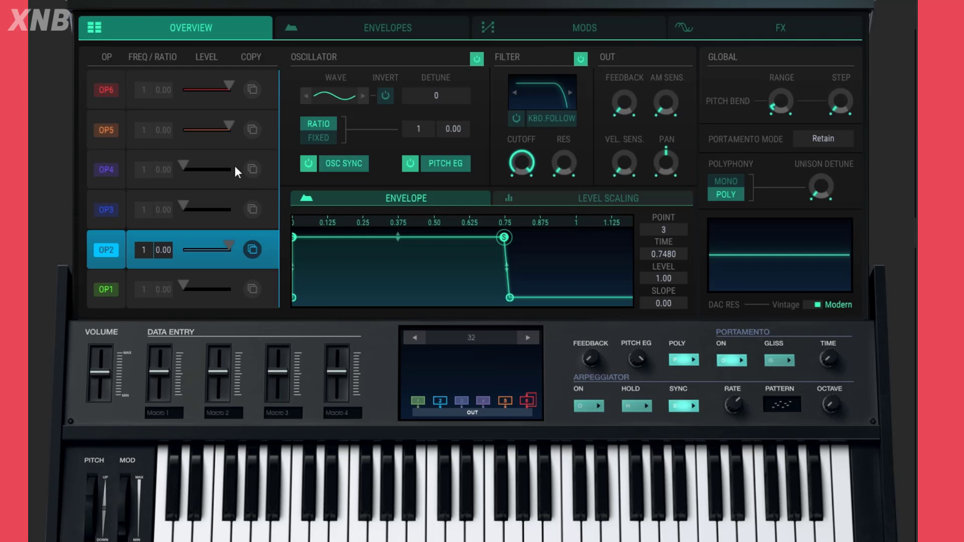
left_click_drag(229, 126, 183, 127)
left_click_drag(228, 86, 183, 86)
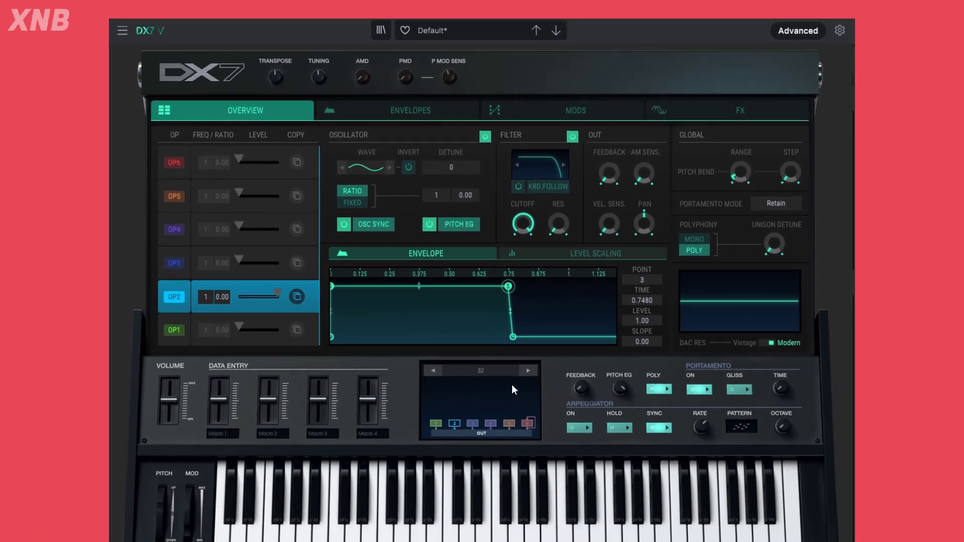
Switch to algorithm 1 and reload the Default template preset.
left_click(529, 371)
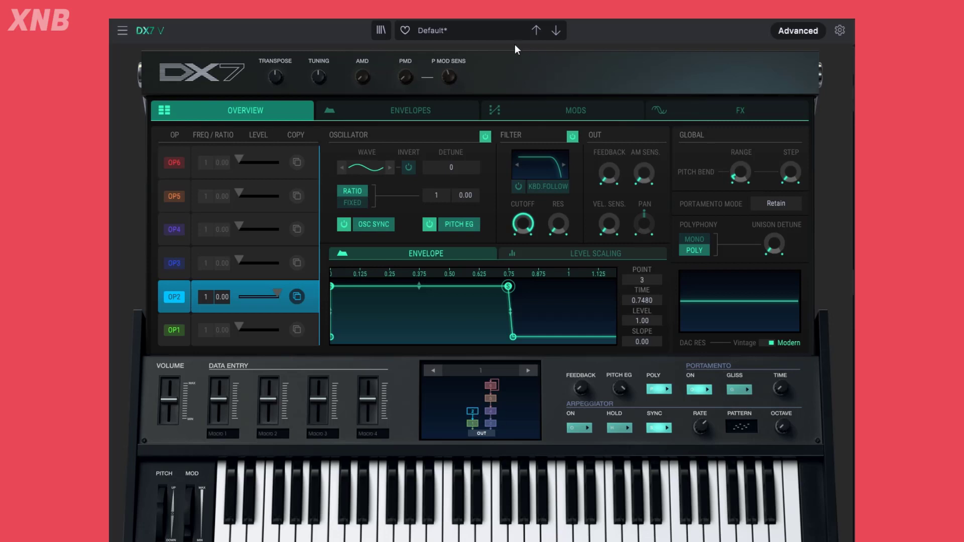
left_click(496, 32)
mouse_move(463, 199)
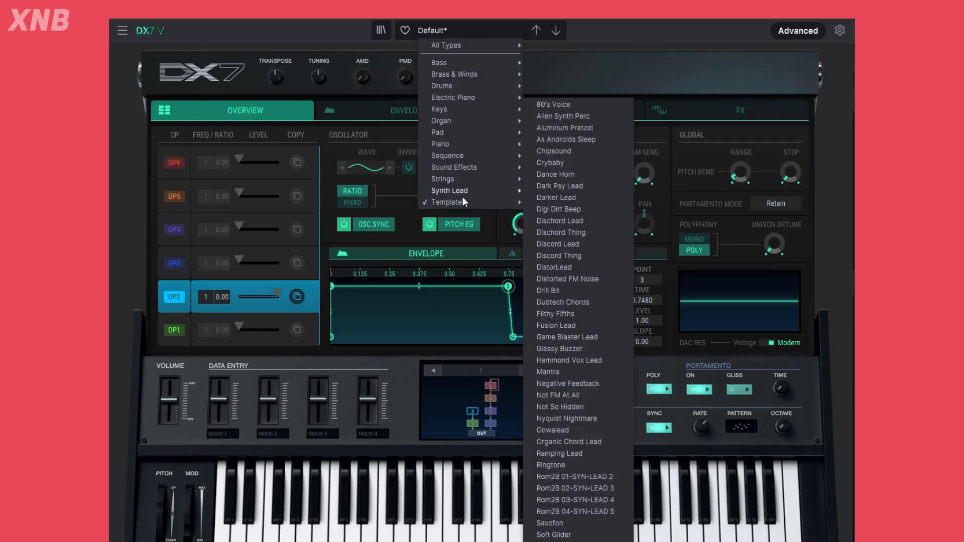
mouse_move(499, 204)
left_click(561, 207)
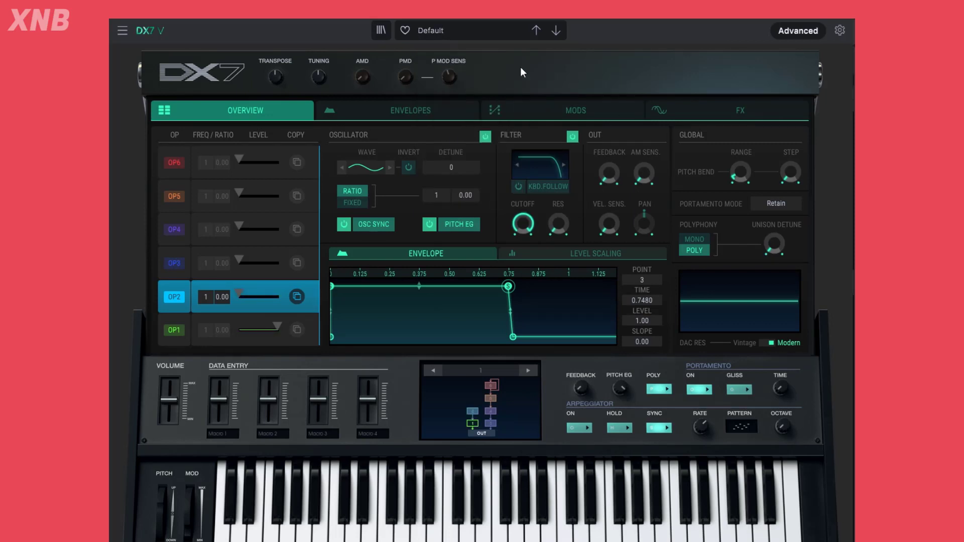
In OP1's envelope, move point 4 to time 0.1561 and level 1.00, and raise point 1 to level 1.00.
left_click(173, 331)
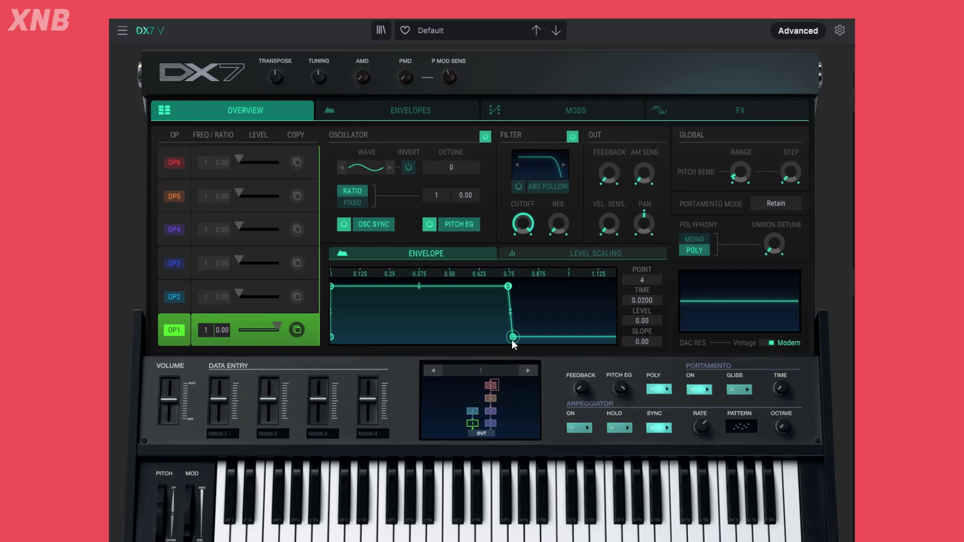
left_click_drag(512, 339, 545, 286)
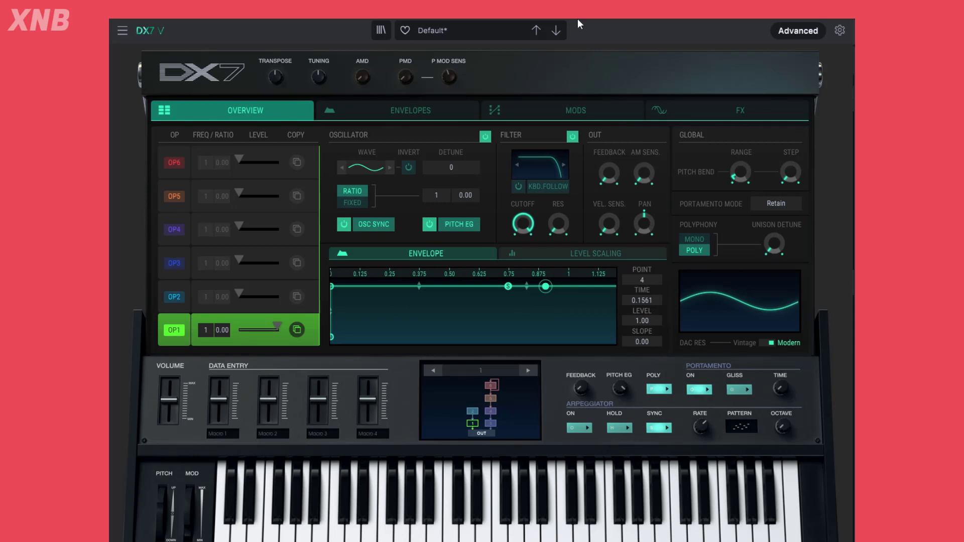
left_click(332, 338)
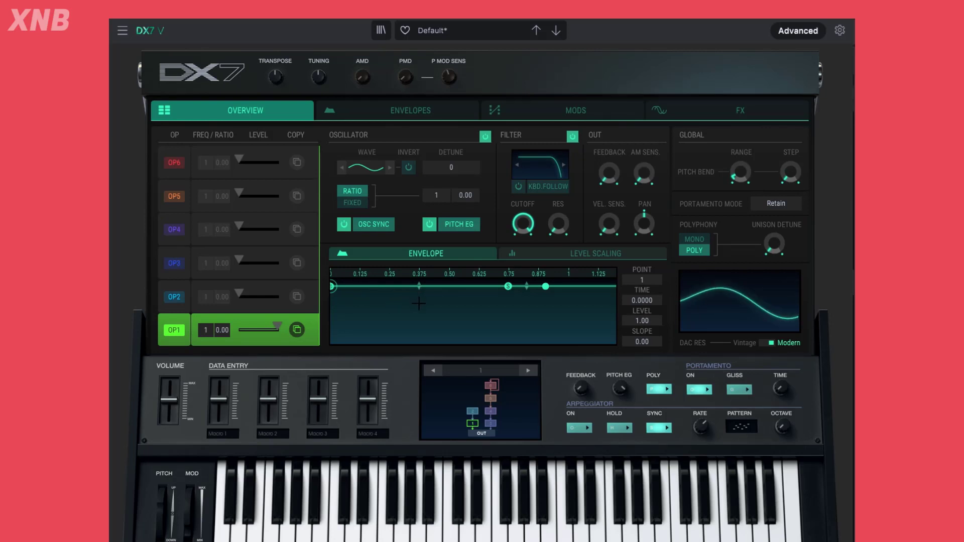
left_click(336, 291)
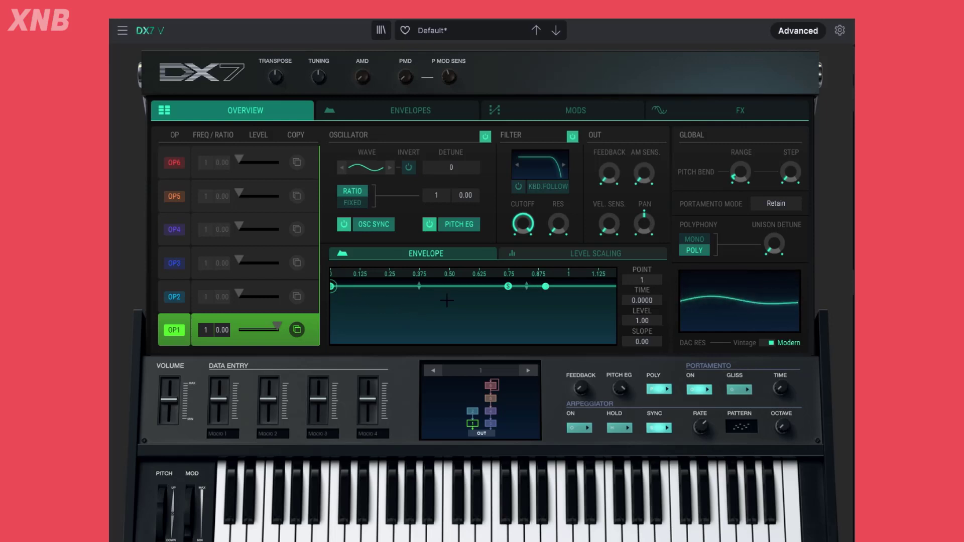
Reload the Default template preset.
left_click(459, 29)
mouse_move(453, 200)
left_click(548, 200)
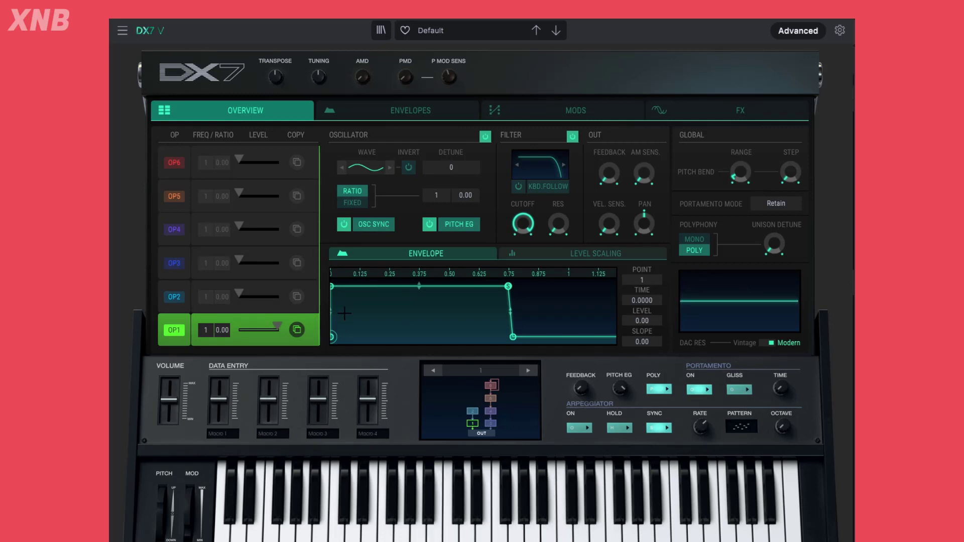
Raise OP2's level to maximum and compare the envelopes of OP1 and OP2.
left_click(332, 287)
left_click(177, 296)
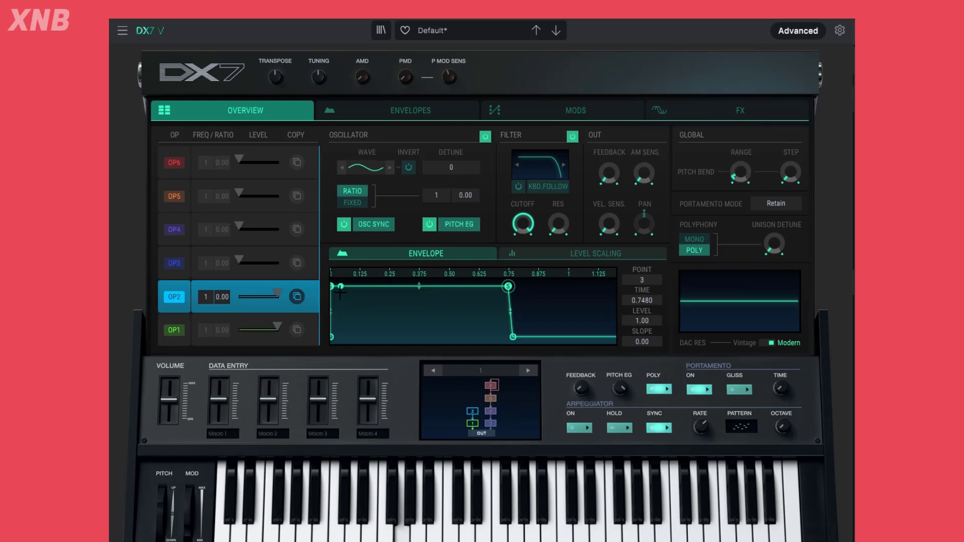
left_click(193, 323)
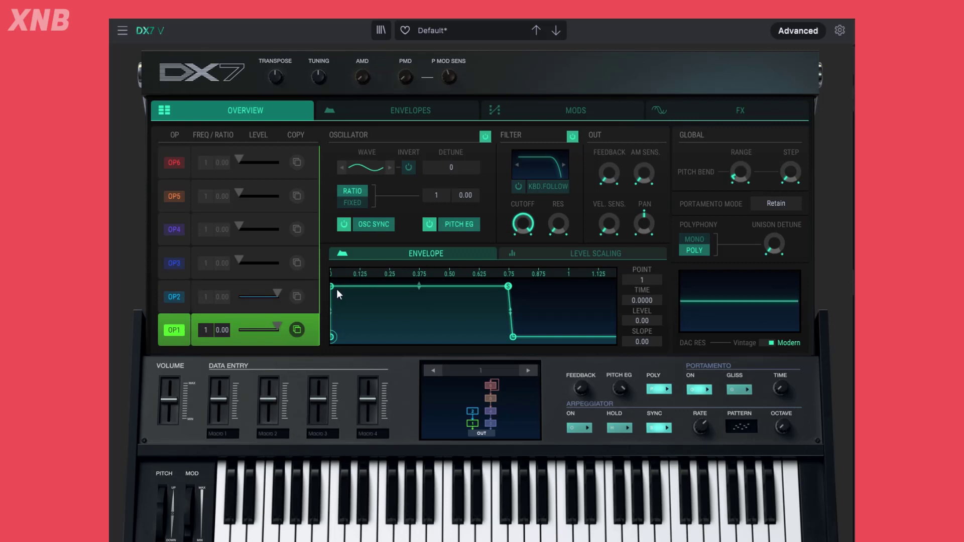
left_click(167, 298)
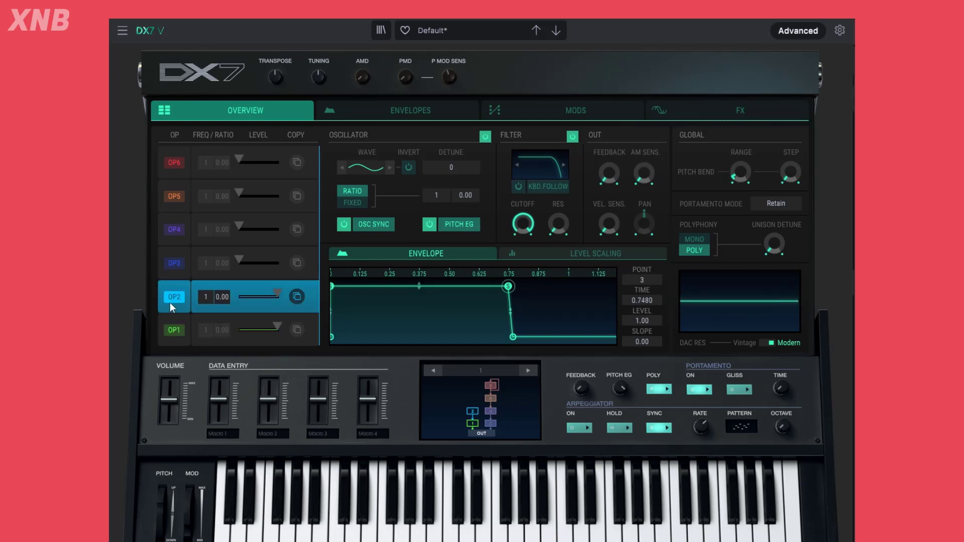
left_click(174, 331)
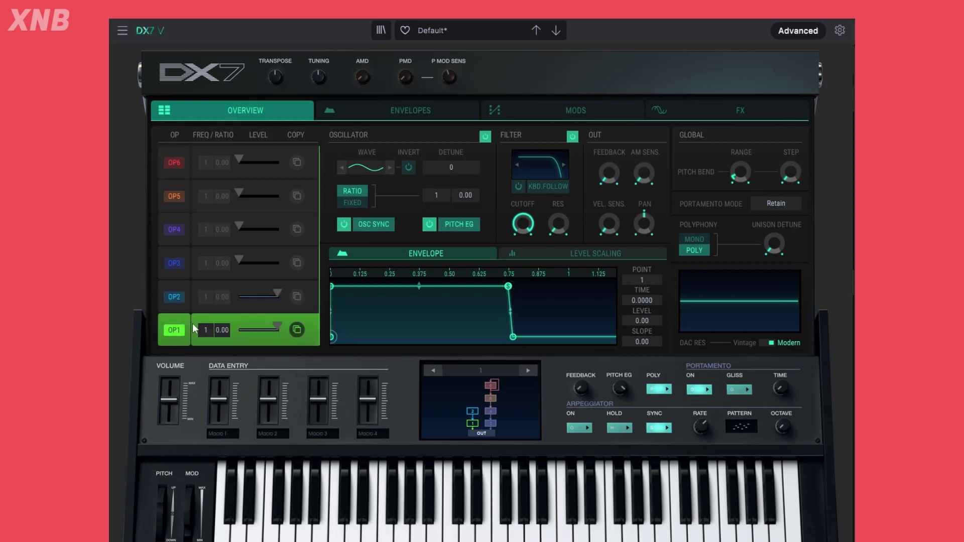
Set OP1's waveform to Saw and compare its oscillator settings with those of OP6.
left_click(370, 170)
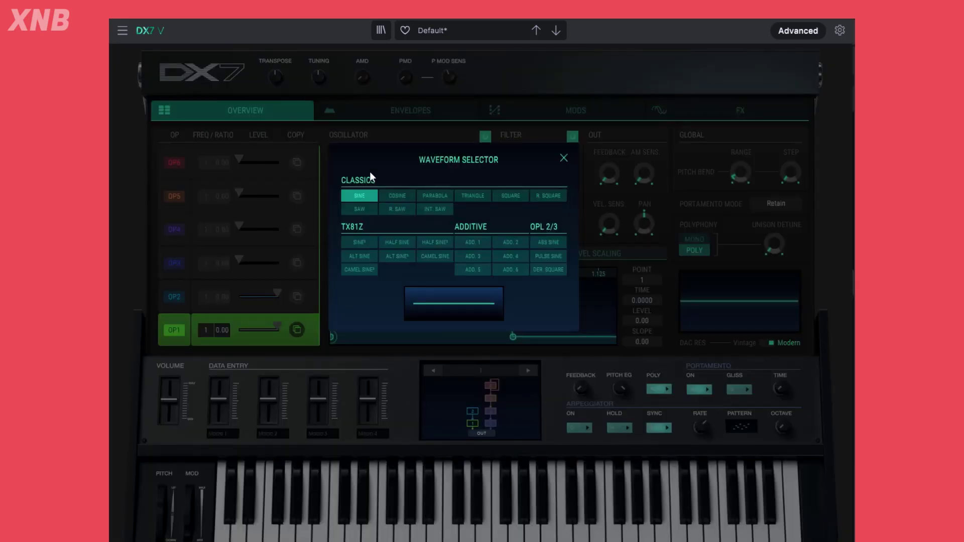
left_click(363, 210)
left_click(565, 158)
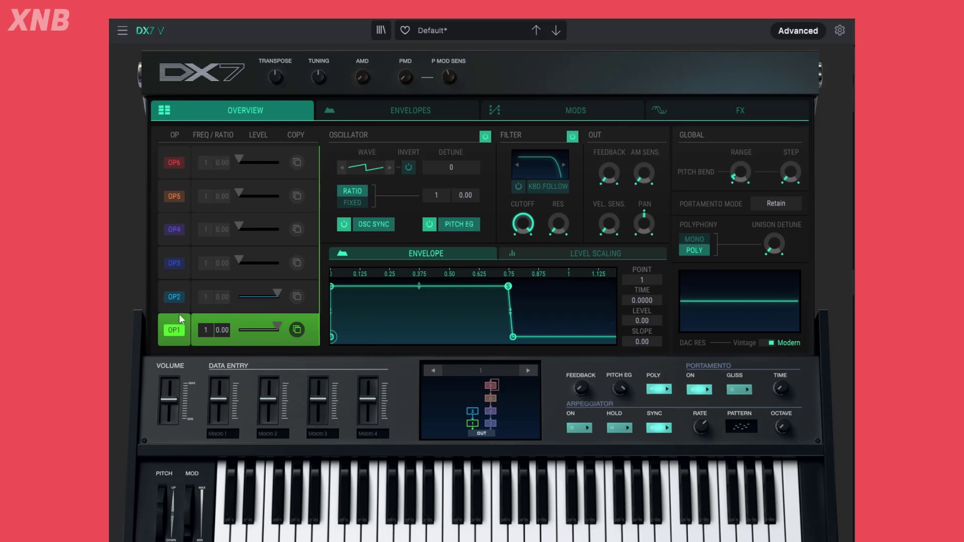
left_click(177, 165)
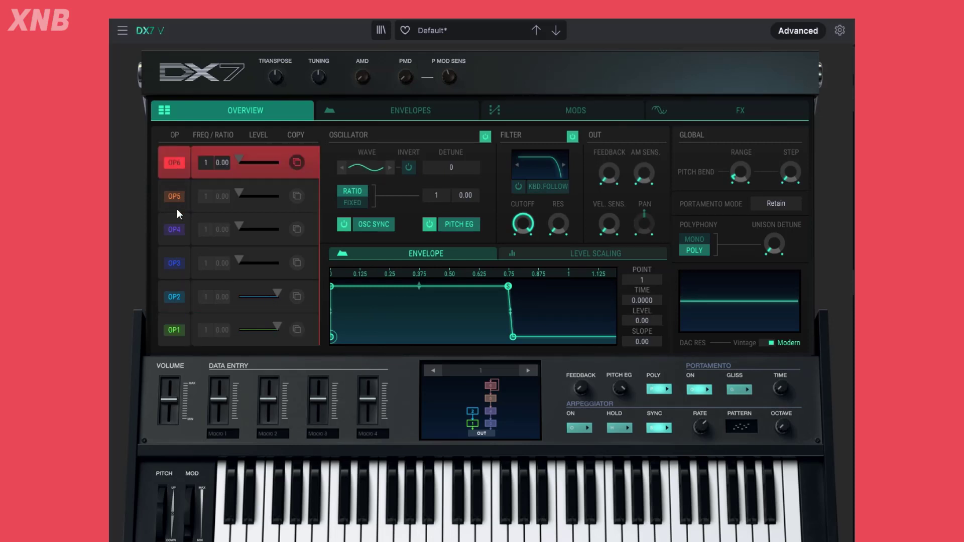
left_click(174, 332)
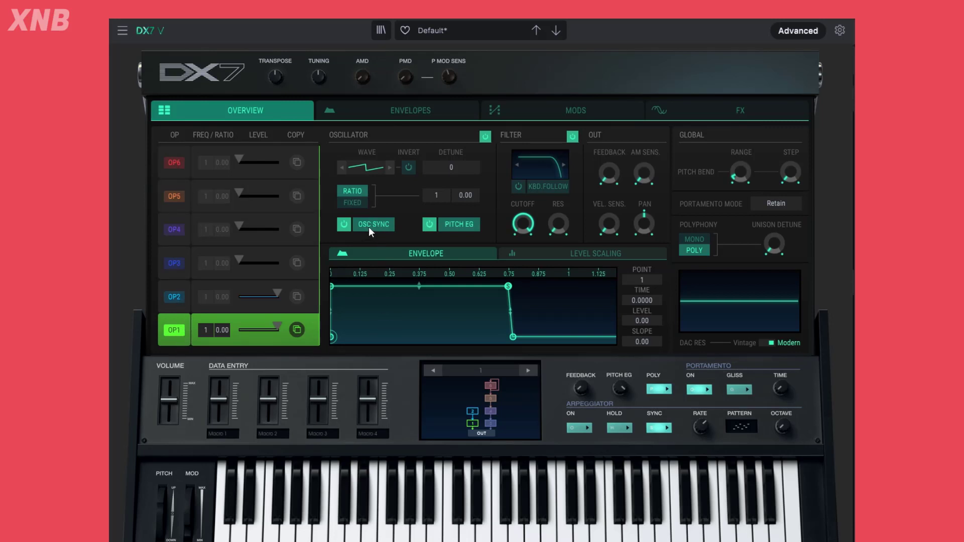
Switch oscillator sync off and back on for OP2 to compare its effect on the sound.
left_click(237, 290)
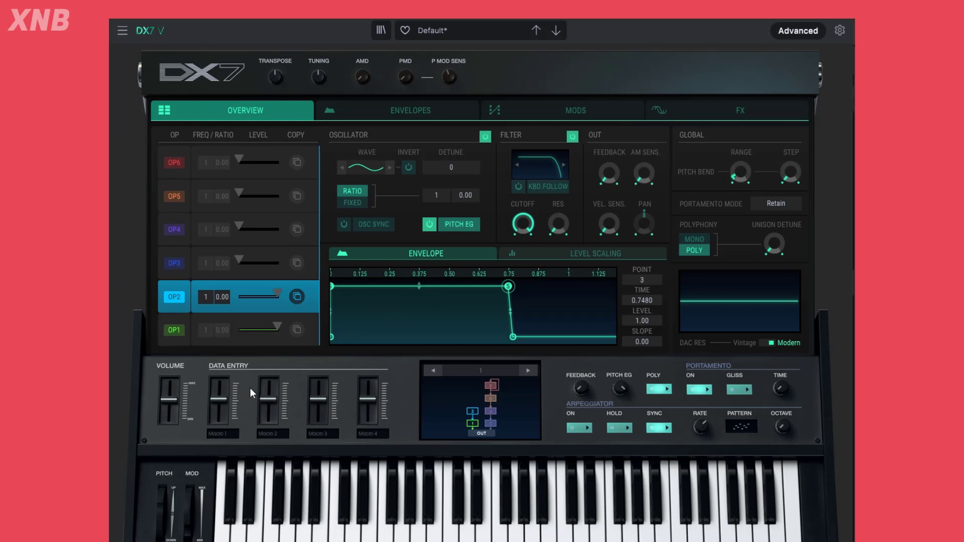
mouse_move(262, 401)
left_click(390, 105)
left_click(251, 107)
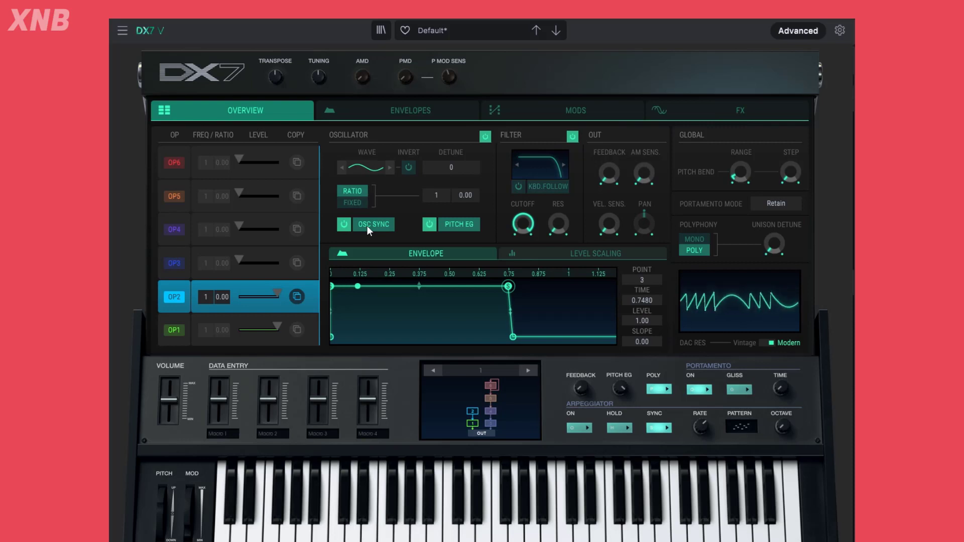
left_click(366, 225)
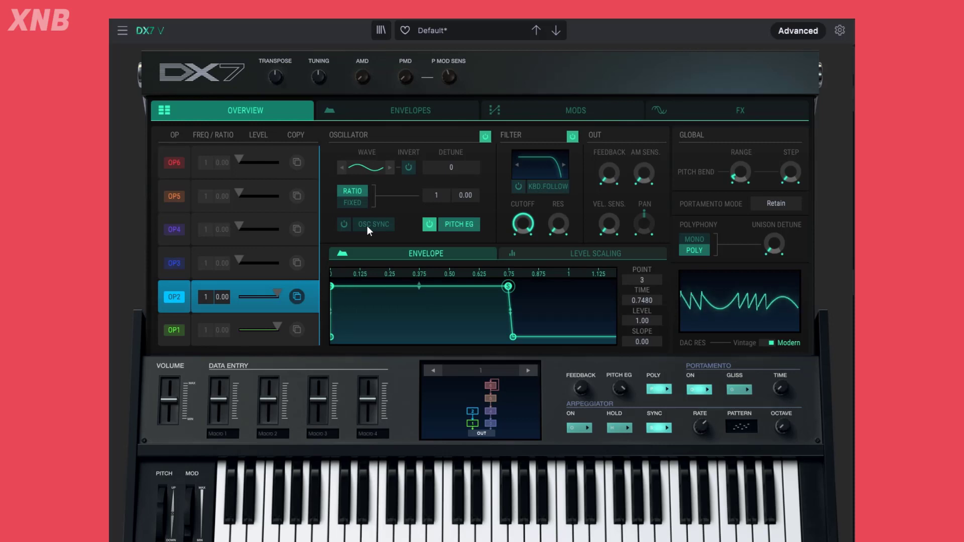
left_click(366, 225)
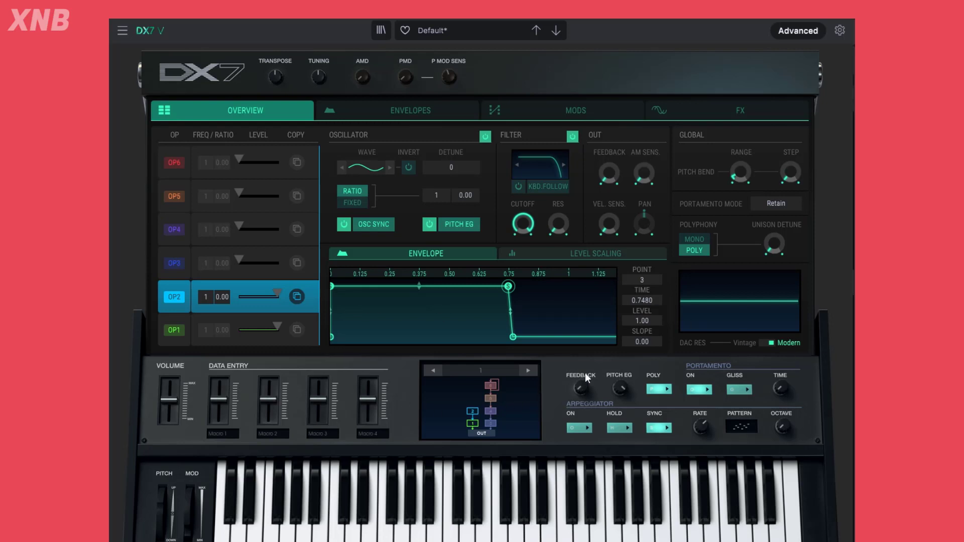
Lower OP2's level to minimum and reload the Default template preset to clear the edits.
left_click(168, 331)
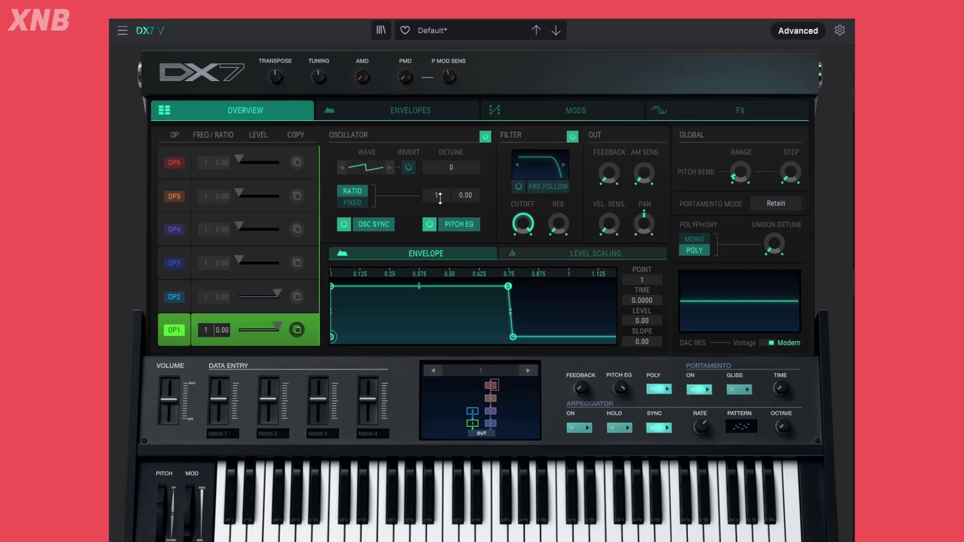
left_click(509, 288)
left_click(174, 300)
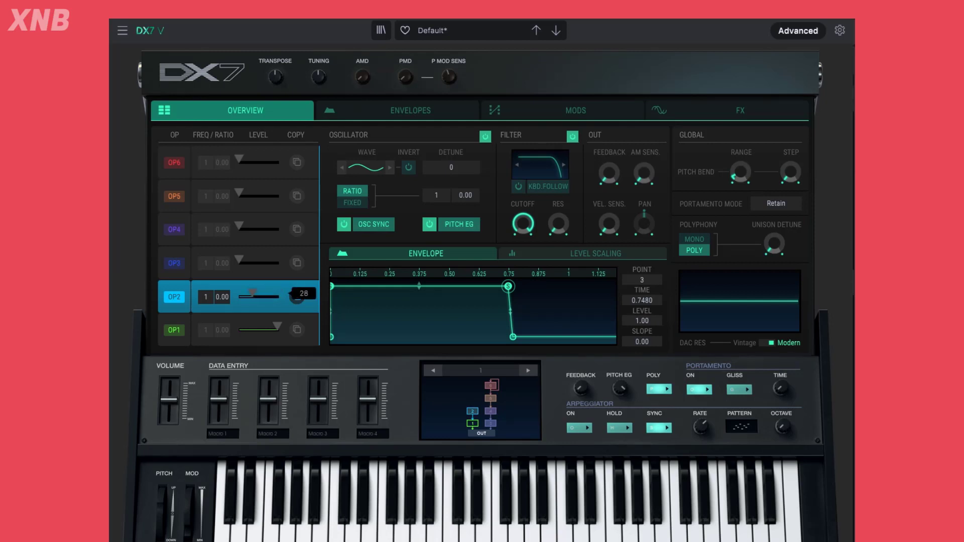
left_click_drag(275, 294, 232, 290)
left_click(442, 30)
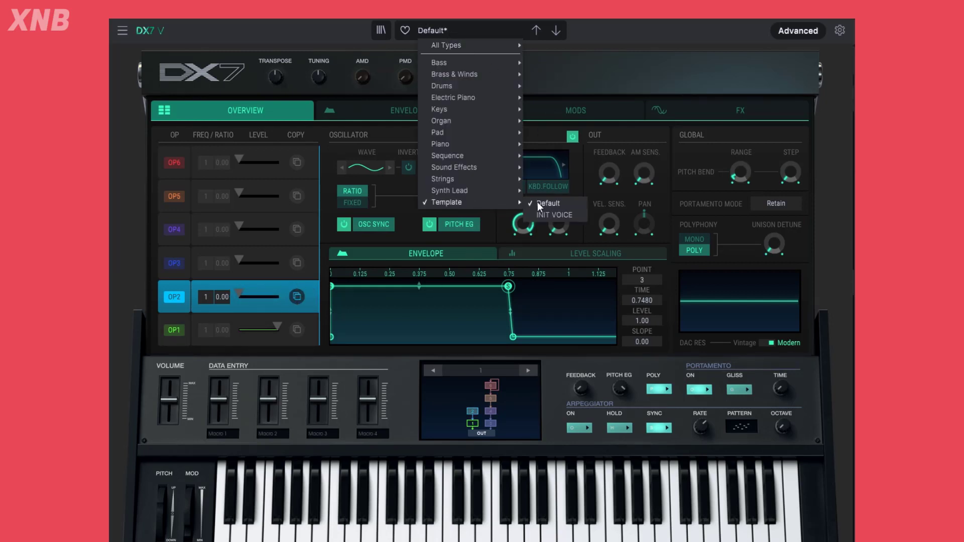
left_click(544, 202)
Shorten OP1's envelope by moving point 3 to time about 0.195 at level 1.00 and point 4 to time 0.1756 at level 0.00.
left_click(170, 331)
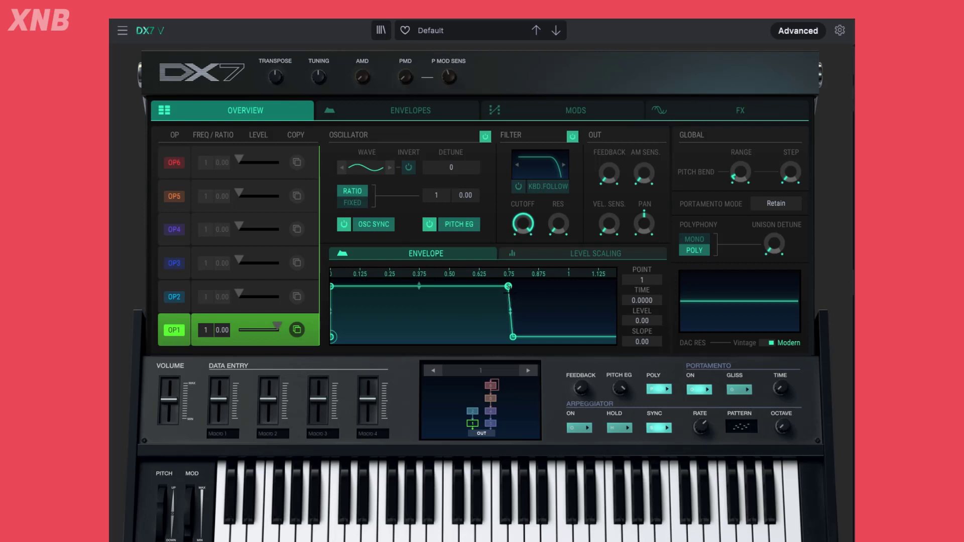
left_click_drag(509, 287, 391, 283)
left_click_drag(513, 337, 418, 337)
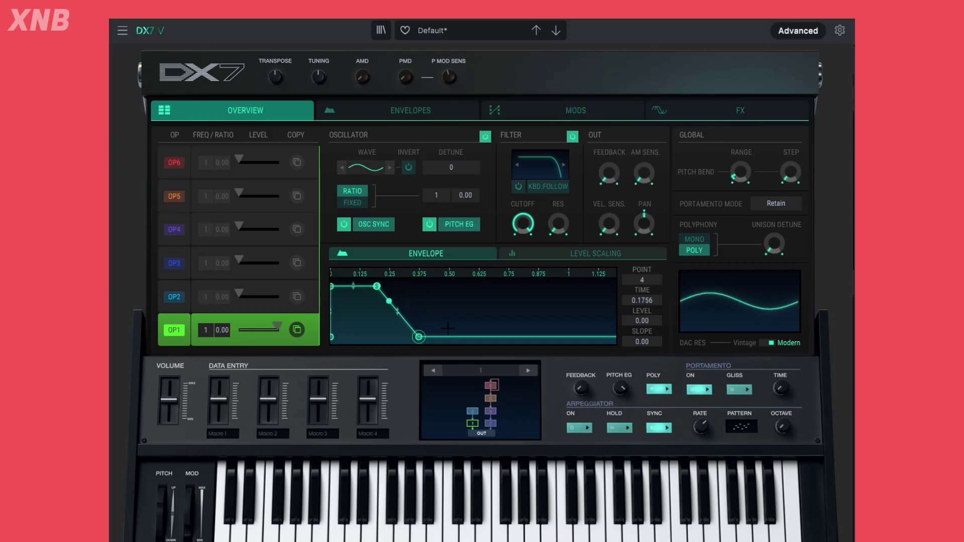
left_click(333, 286)
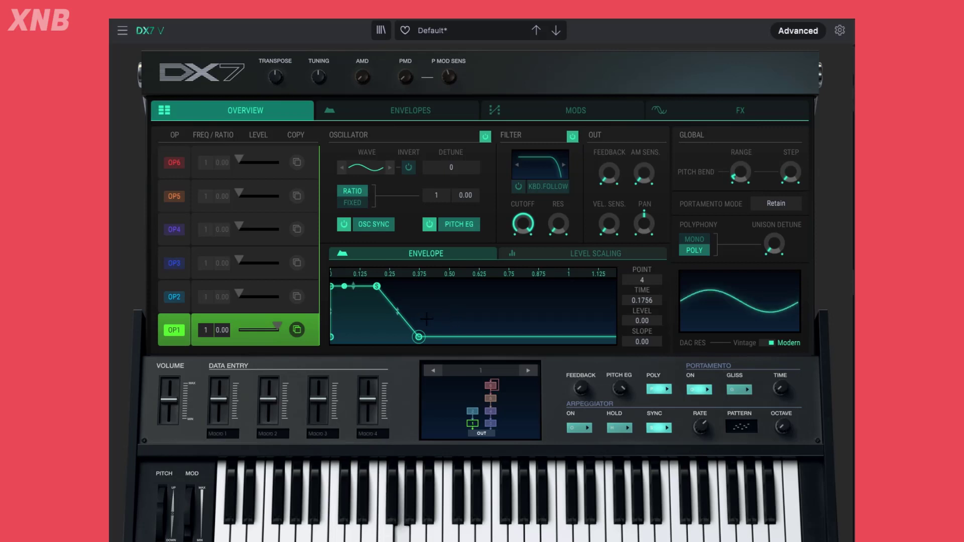
left_click(419, 337)
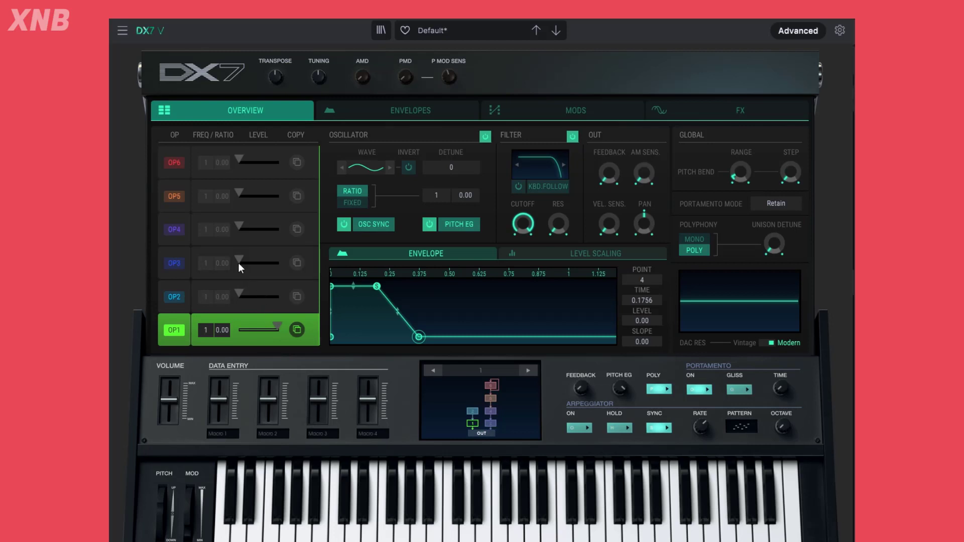
Raise OP3's level to maximum and move point 3 of its envelope to time about 0.21 at level 1.00.
left_click_drag(238, 263, 287, 257)
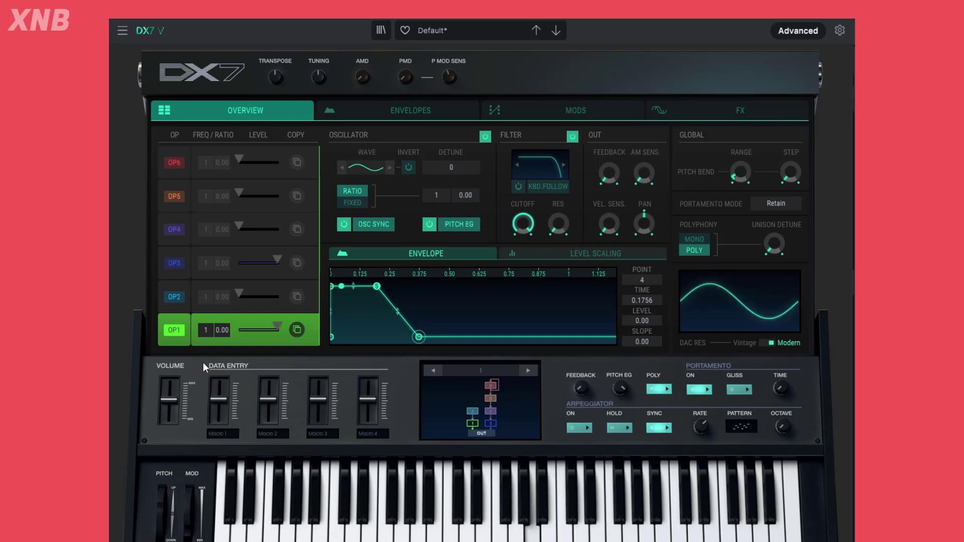
left_click(197, 261)
left_click(183, 335)
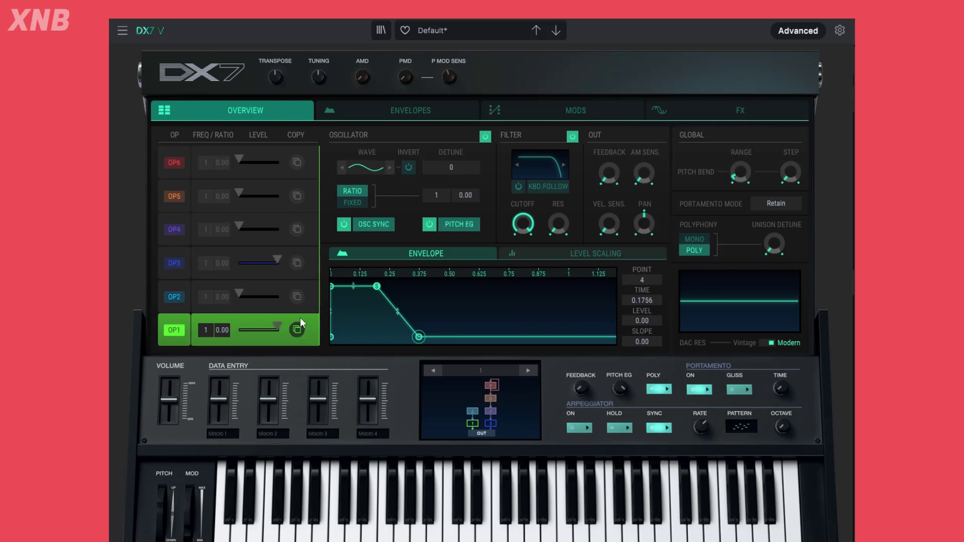
left_click(173, 264)
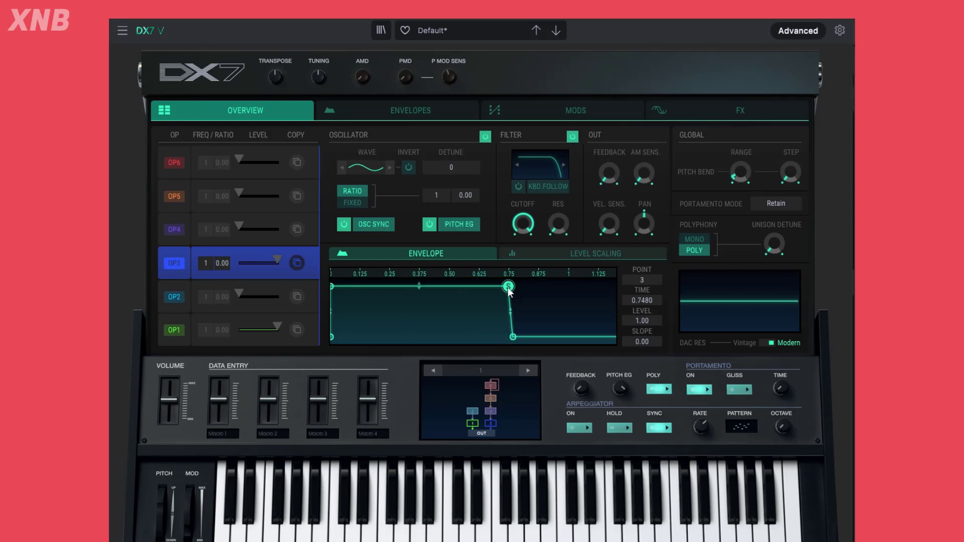
left_click_drag(509, 286, 380, 287)
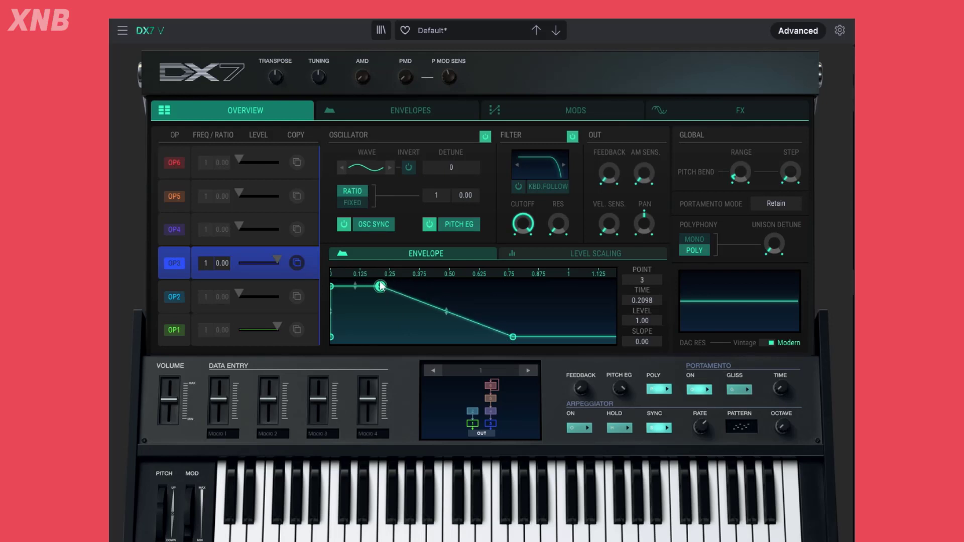
Copy OP1's settings onto OP3 and check both operators' envelopes.
left_click(297, 330)
left_click(297, 263)
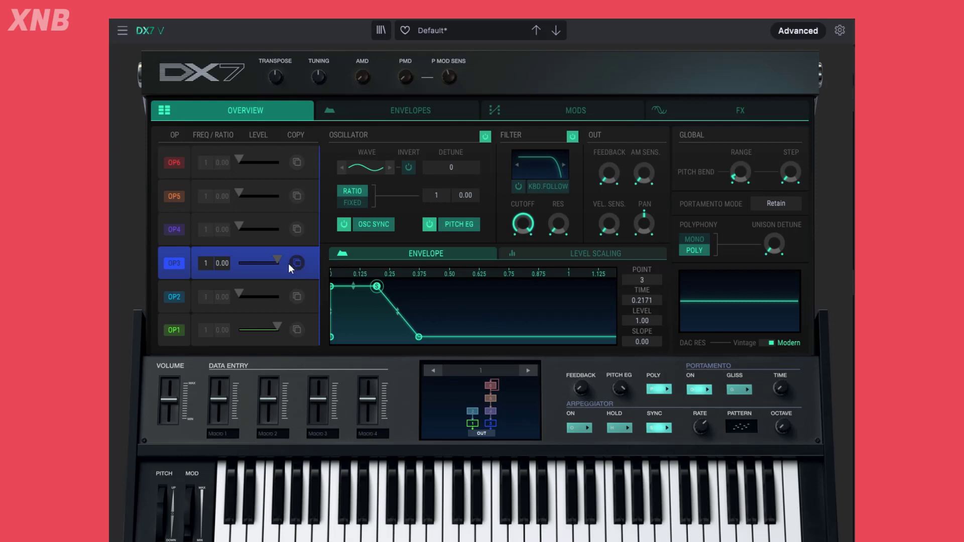
left_click(178, 327)
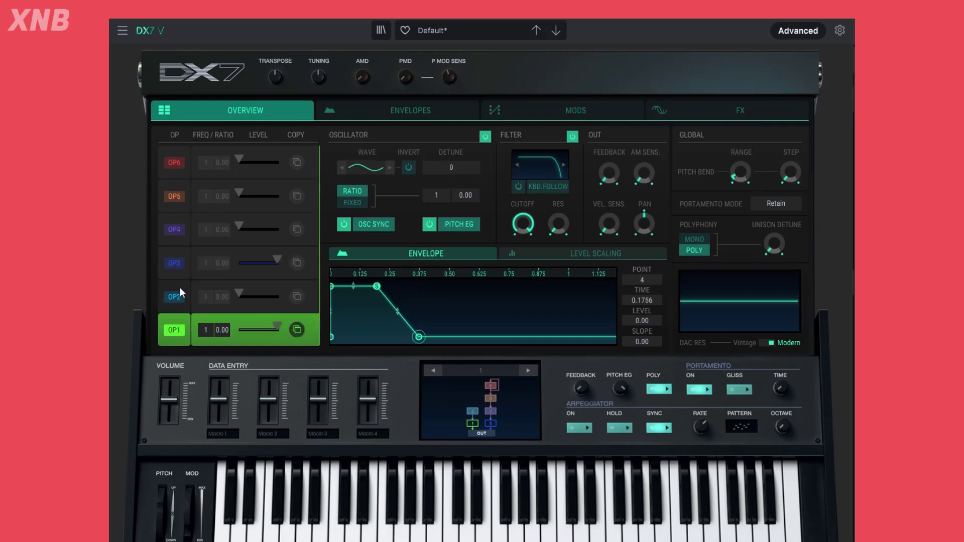
left_click(180, 266)
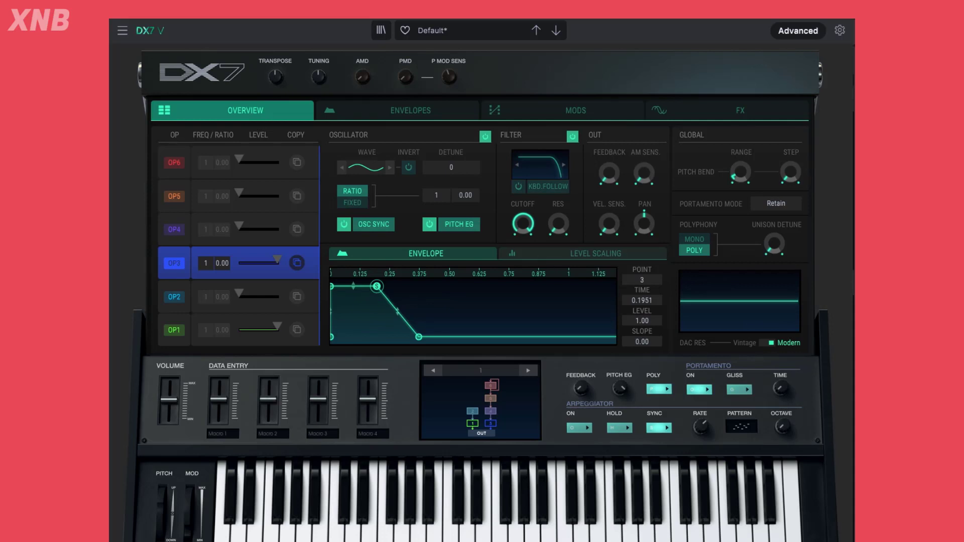
Set OP2's level to about the middle and ratio to 12, and shape its envelope with points at time 0.0878, level 0.402 and time 0.1244, level 0.00.
left_click(183, 295)
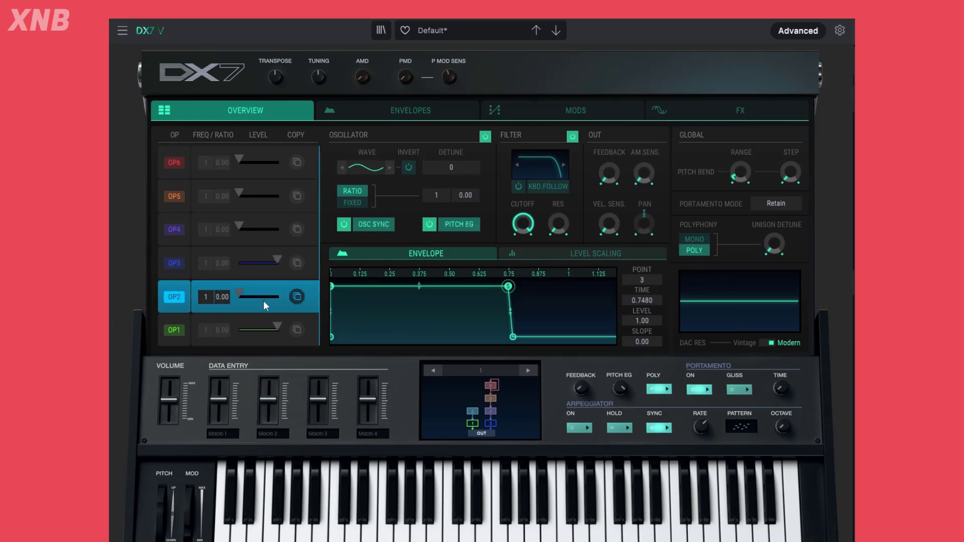
left_click_drag(239, 294, 260, 294)
left_click_drag(436, 196, 436, 189)
left_click_drag(512, 289, 354, 319)
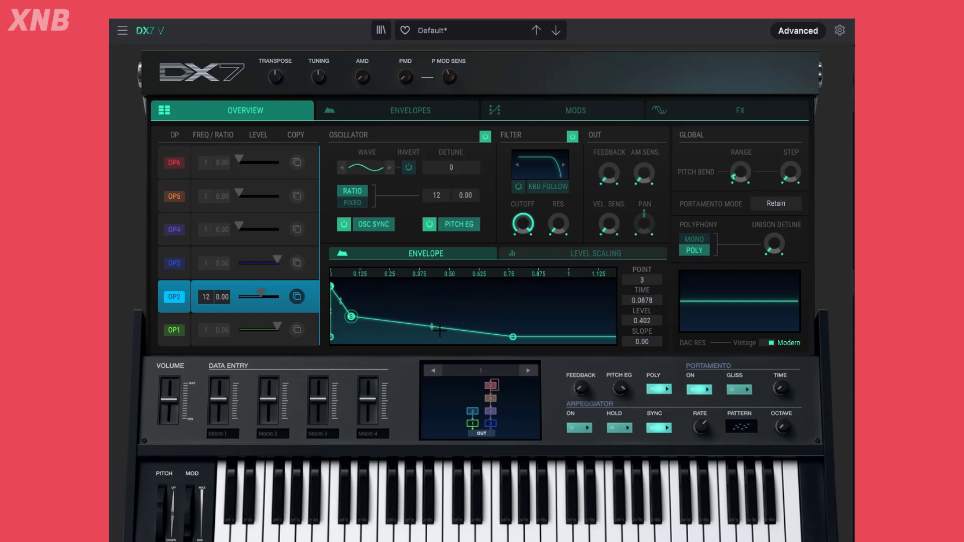
left_click_drag(442, 332, 381, 341)
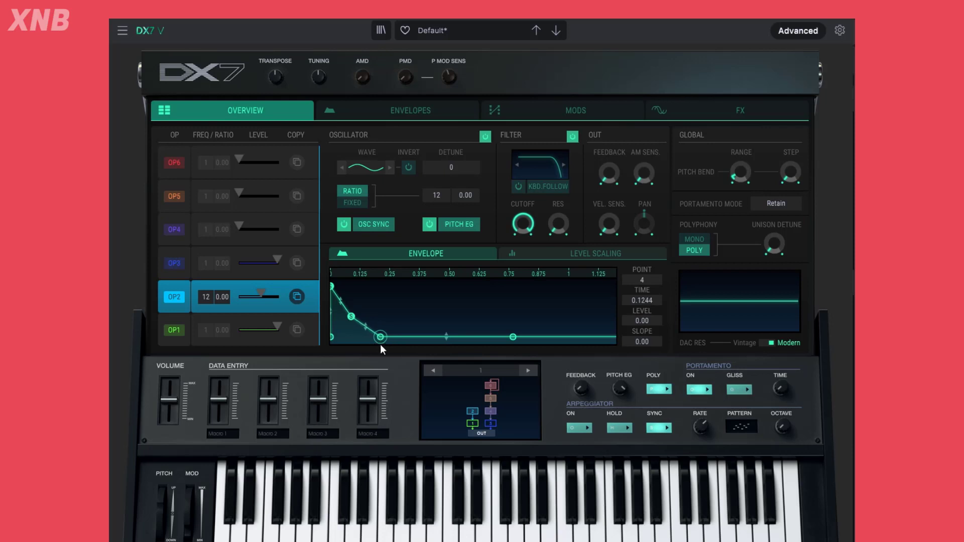
Raise OP2's level slightly and copy OP2's settings onto OP4.
left_click_drag(261, 294, 262, 294)
left_click(296, 298)
left_click(297, 230)
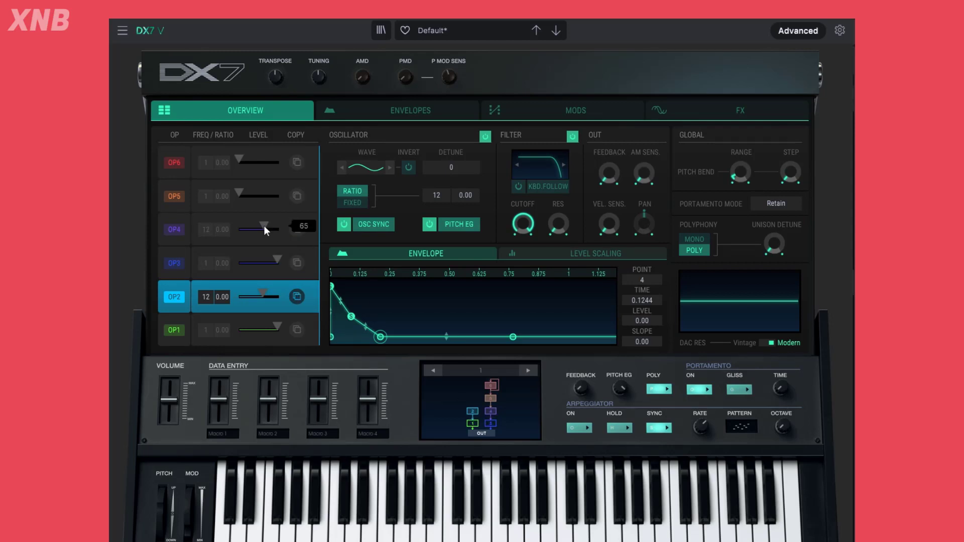
mouse_move(269, 296)
Add a Delay in the first effect slot with a slightly drier mix, and add a Reverb in FX slot 4.
left_click(701, 110)
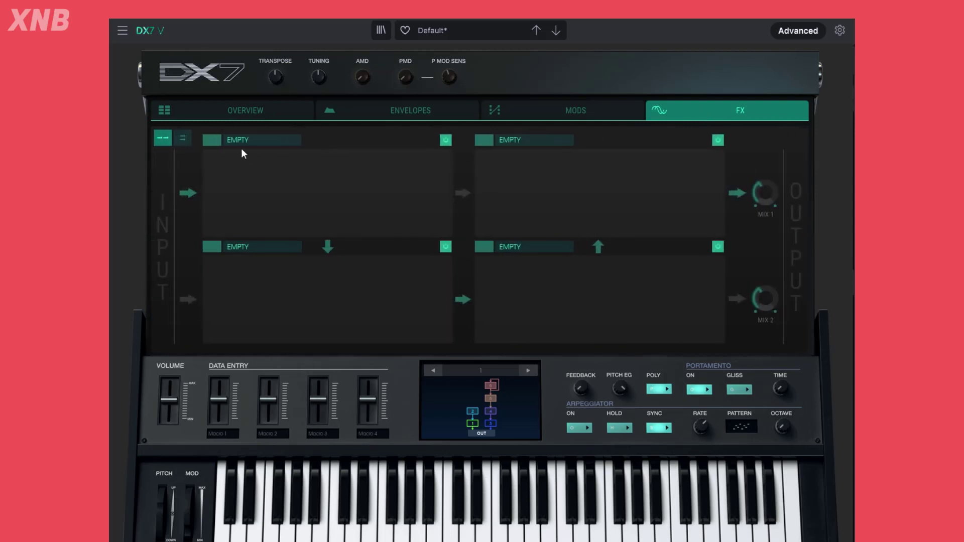
left_click(241, 141)
left_click(254, 215)
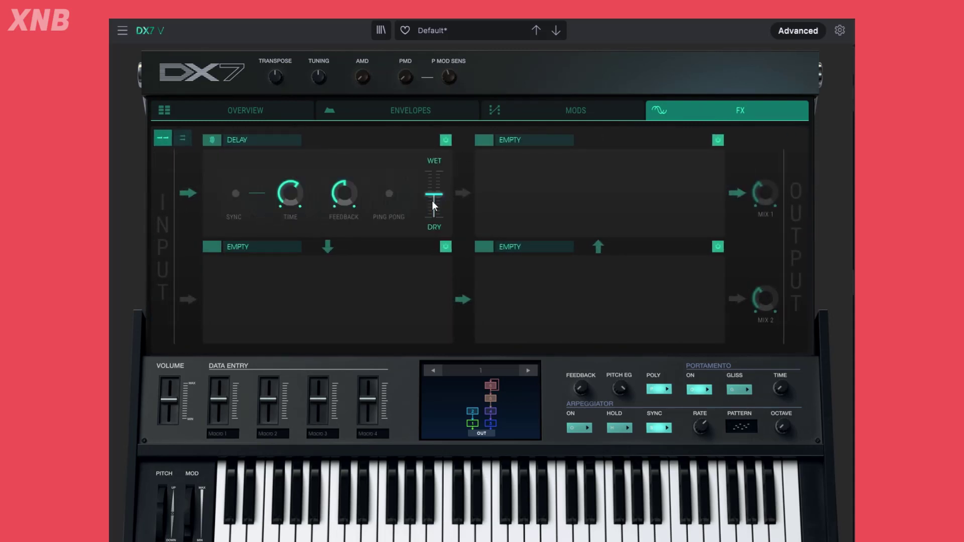
left_click_drag(432, 201, 433, 207)
left_click(532, 141)
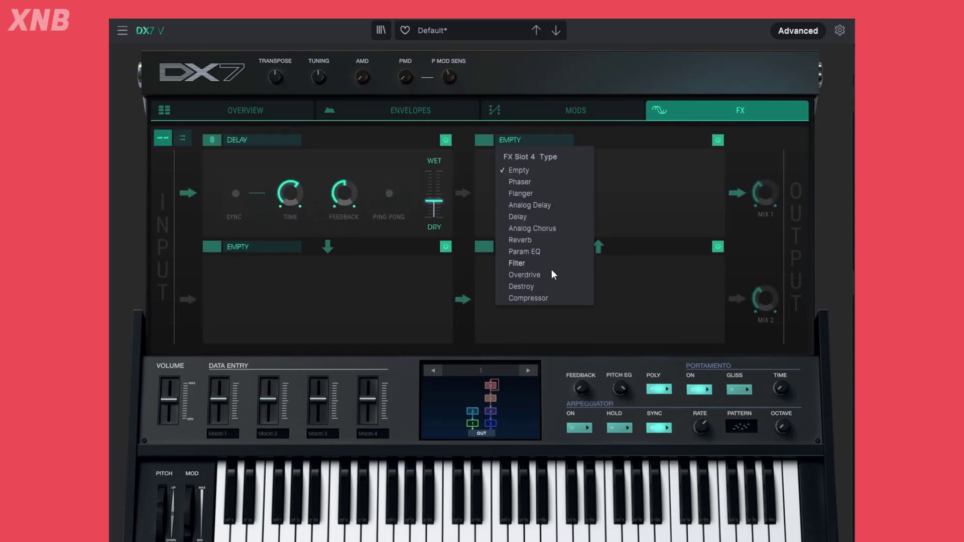
left_click(533, 240)
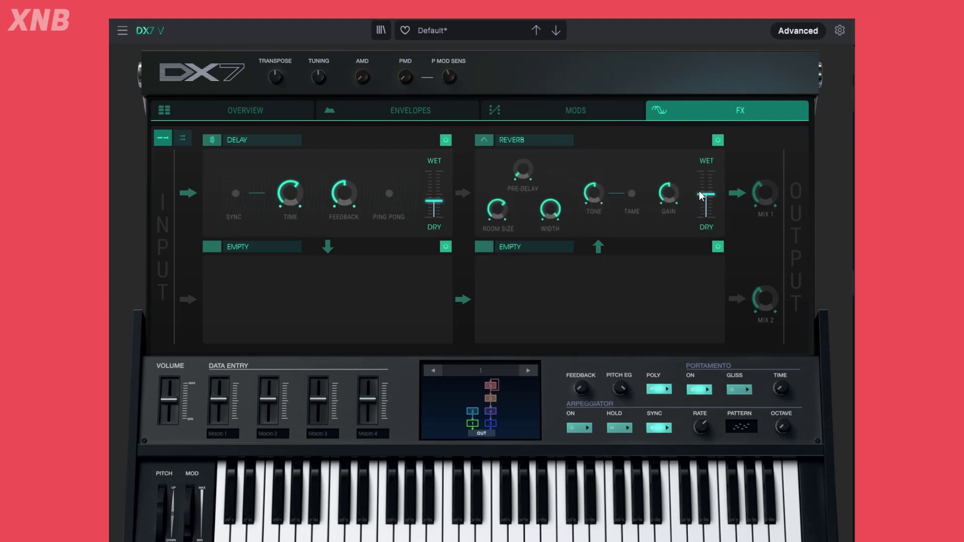
Make the Reverb's mix slightly drier and return to the operator overview.
left_click_drag(701, 195, 702, 198)
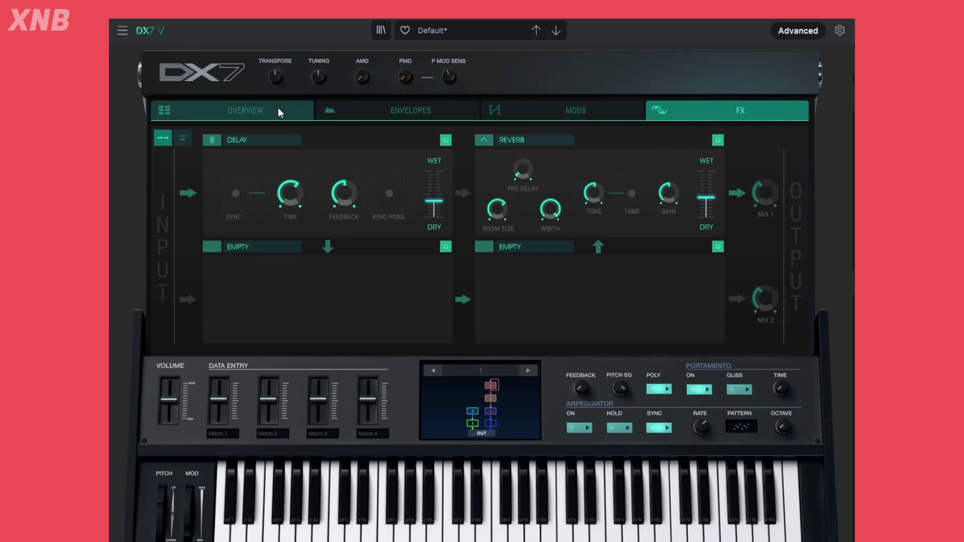
left_click(243, 110)
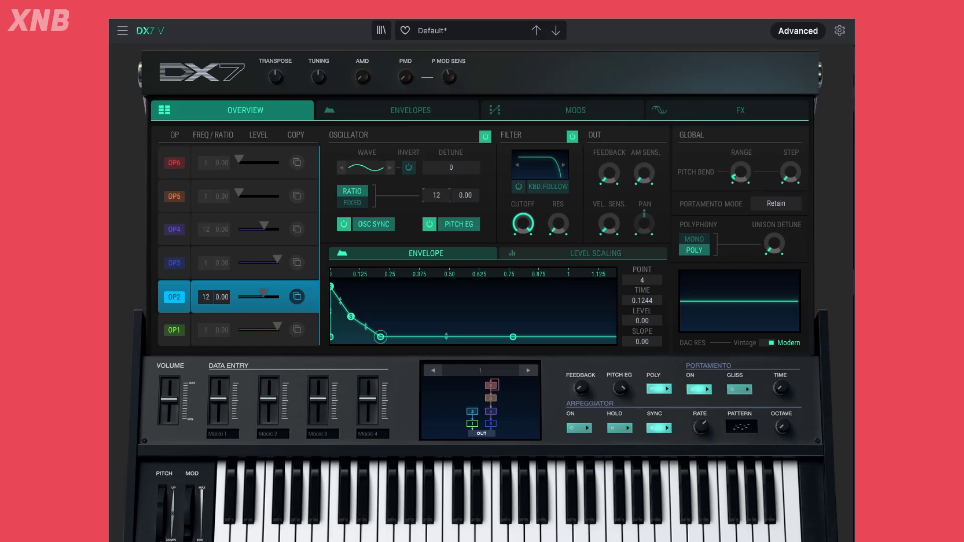
Try a ratio of 0.25 on OP2 and OP4, and set OP4's ratio back to 12.
left_click_drag(437, 197, 425, 171)
left_click(175, 233)
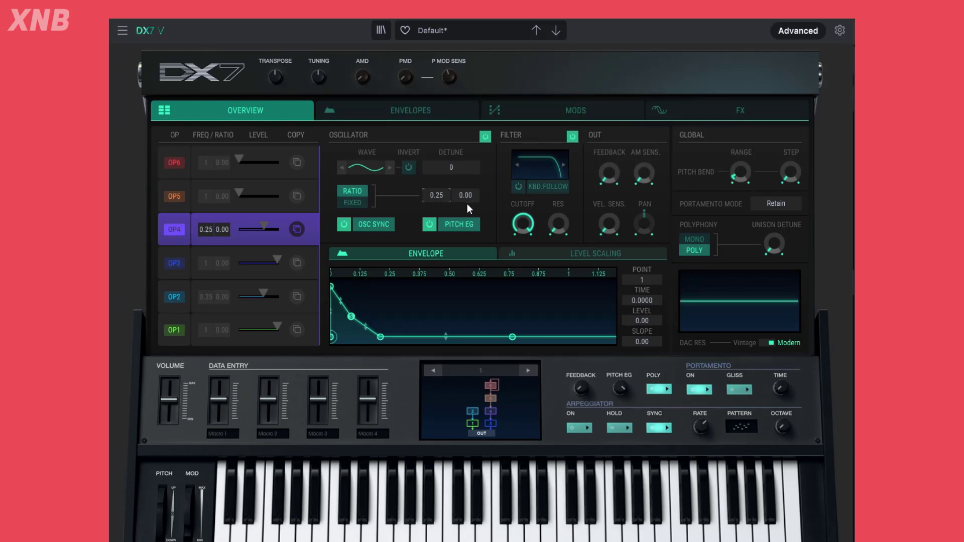
left_click_drag(442, 197, 443, 176)
Shorten OP4's envelope with its fourth point at time 0.0927, level 0.00, and copy OP4's settings onto OP2.
left_click_drag(353, 317, 369, 336)
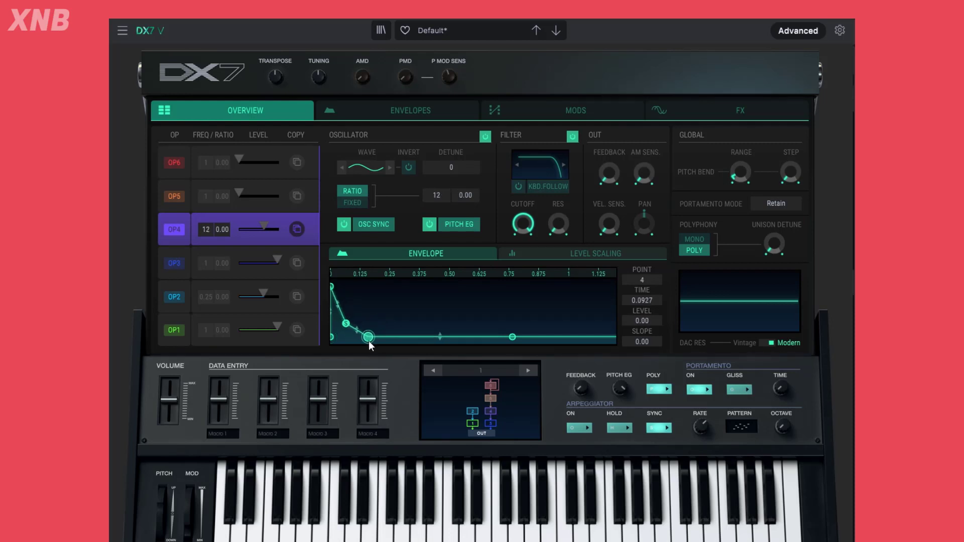
left_click(302, 230)
left_click(298, 297)
Try the sound with the levels of OP2 and OP4 pulled down, and bring both back to about the middle.
left_click(178, 332)
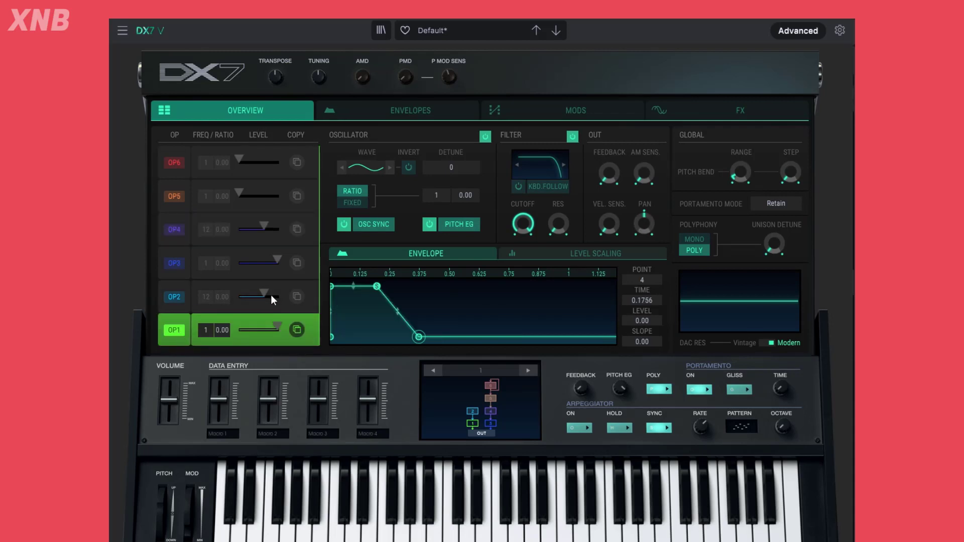
scroll(270, 294, "down", 5)
left_click_drag(264, 226, 232, 293)
left_click_drag(248, 294, 271, 293)
left_click_drag(240, 225, 262, 225)
Try the Triangle waveform on OP2 and copy OP2's settings onto OP4.
left_click(184, 296)
left_click(369, 166)
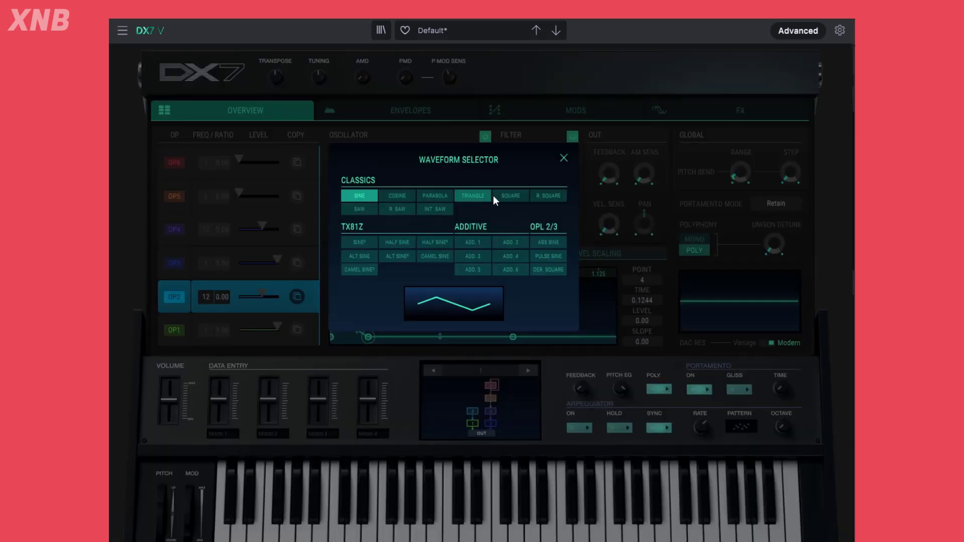
left_click(472, 195)
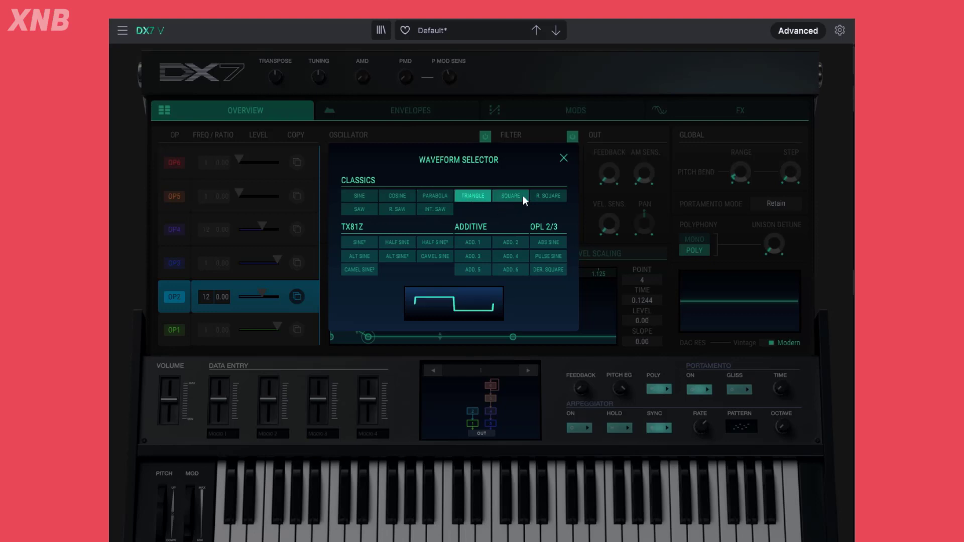
left_click(564, 158)
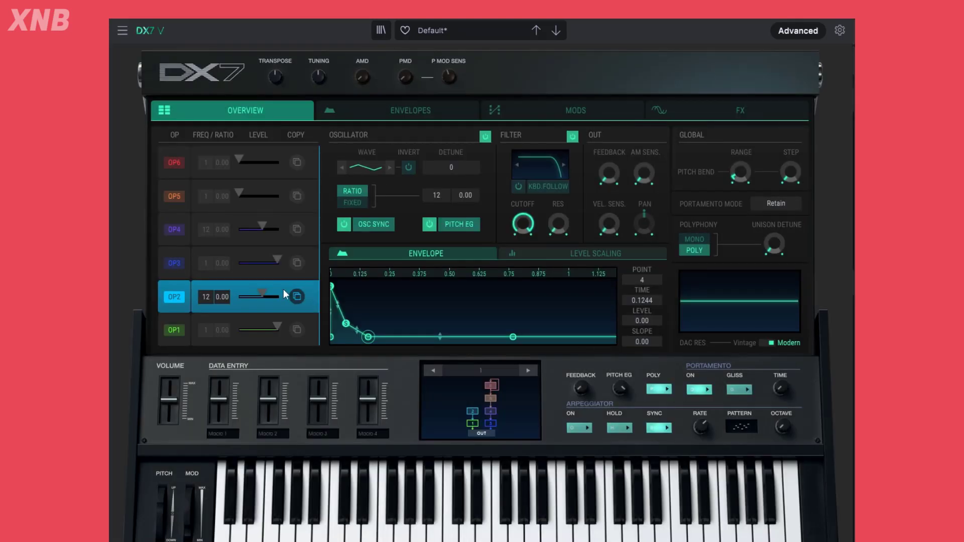
left_click(297, 296)
left_click(297, 229)
Set OP2's waveform to Saw and copy OP2's settings onto OP4.
left_click(362, 166)
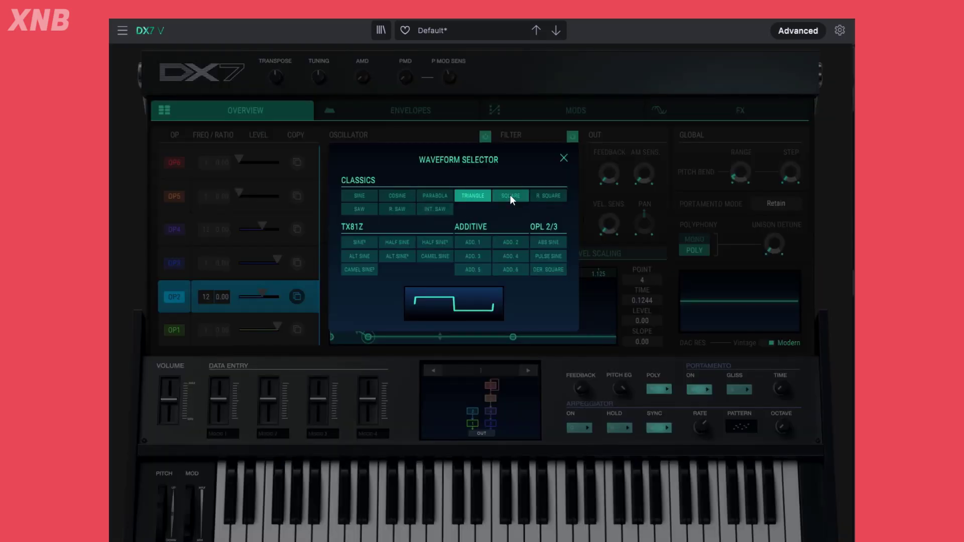
left_click(364, 207)
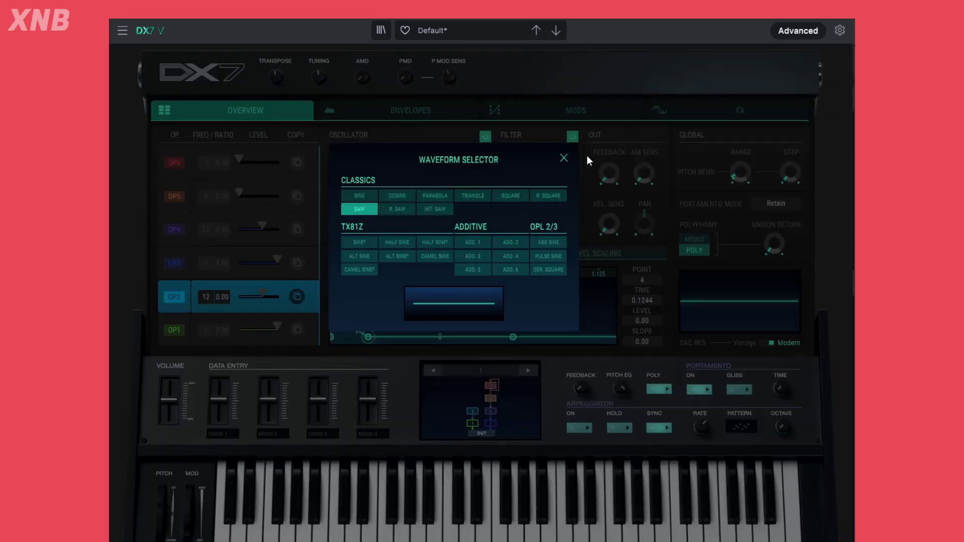
left_click(564, 158)
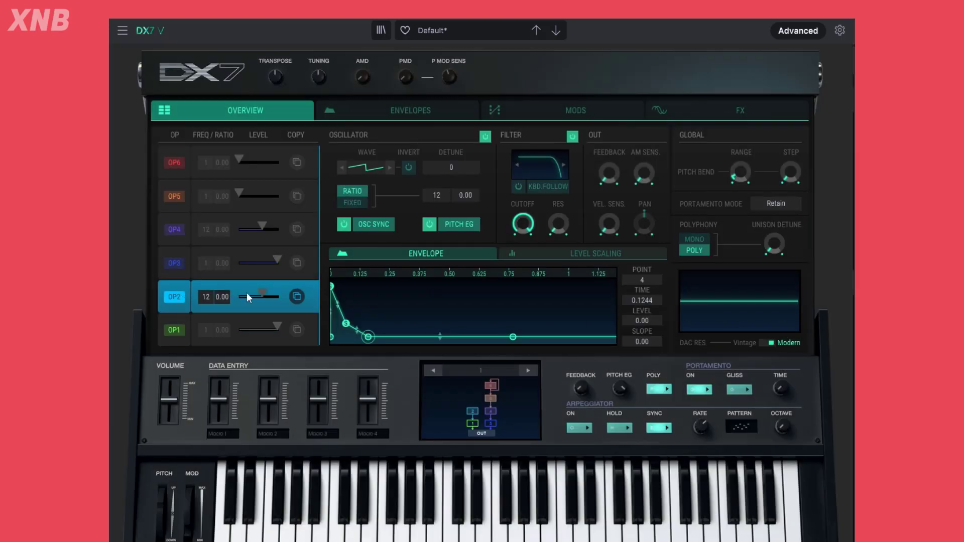
left_click(299, 296)
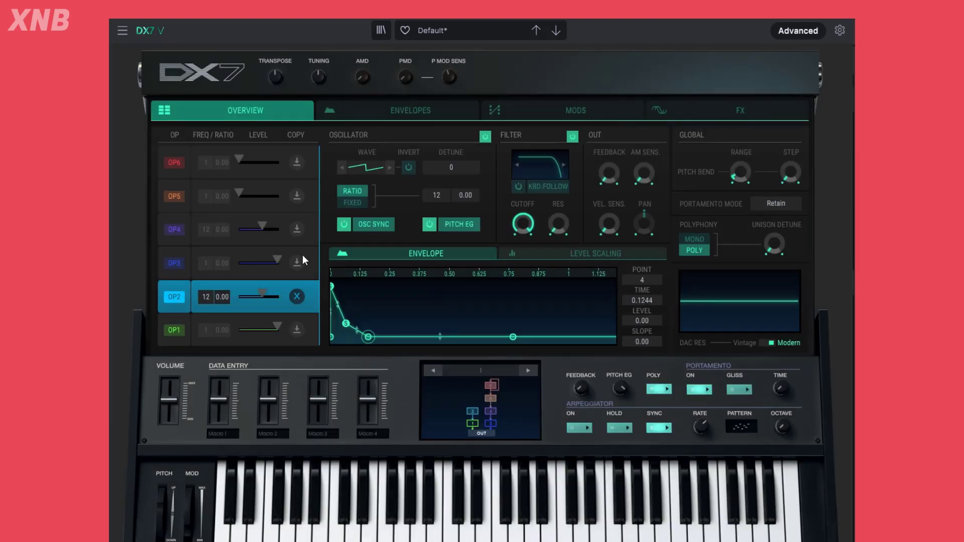
left_click(298, 230)
Raise the levels of OP2 and OP4 slightly above the middle.
mouse_move(265, 294)
left_mouse_down()
mouse_move(273, 294)
mouse_move(268, 283)
left_mouse_up()
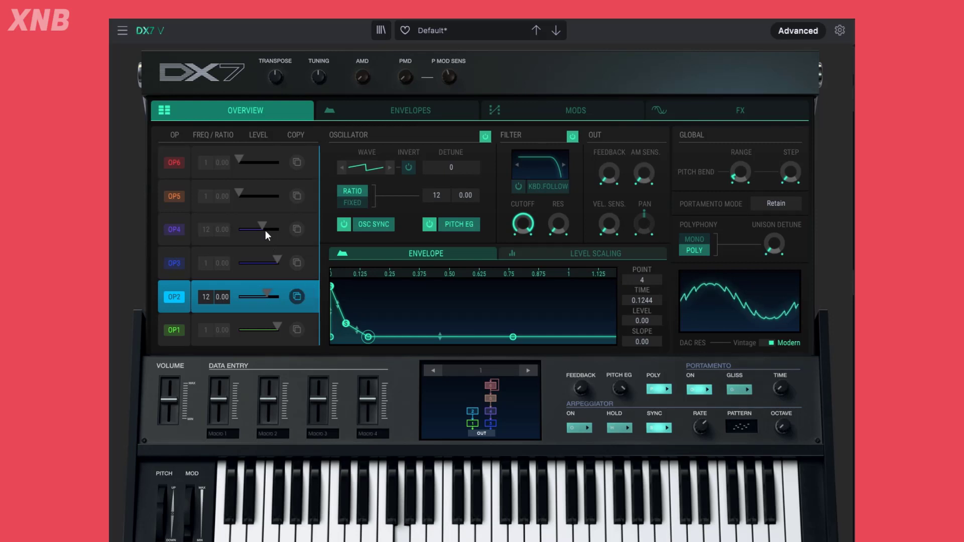
left_click_drag(265, 231, 271, 231)
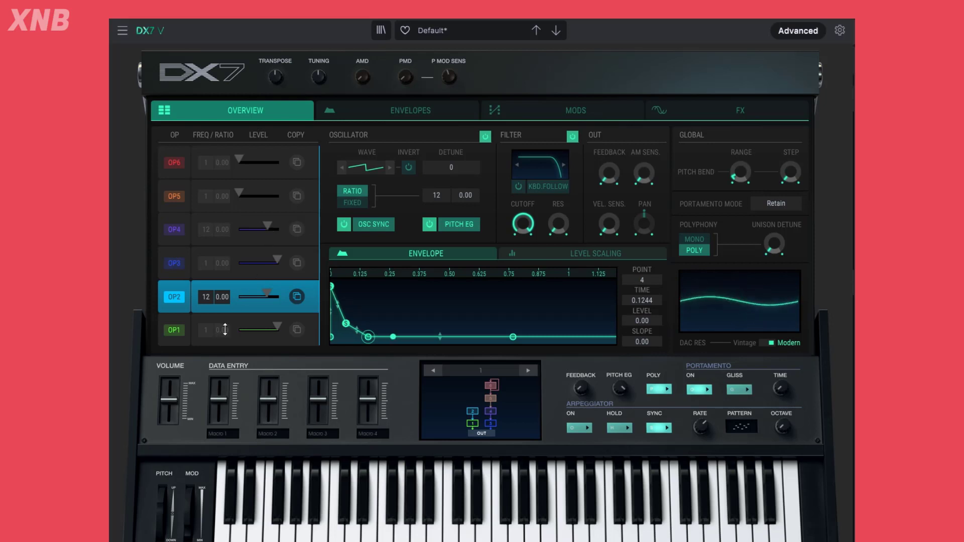
Lower OP1's filter cutoff slightly and copy OP1's settings onto OP3.
left_click(176, 330)
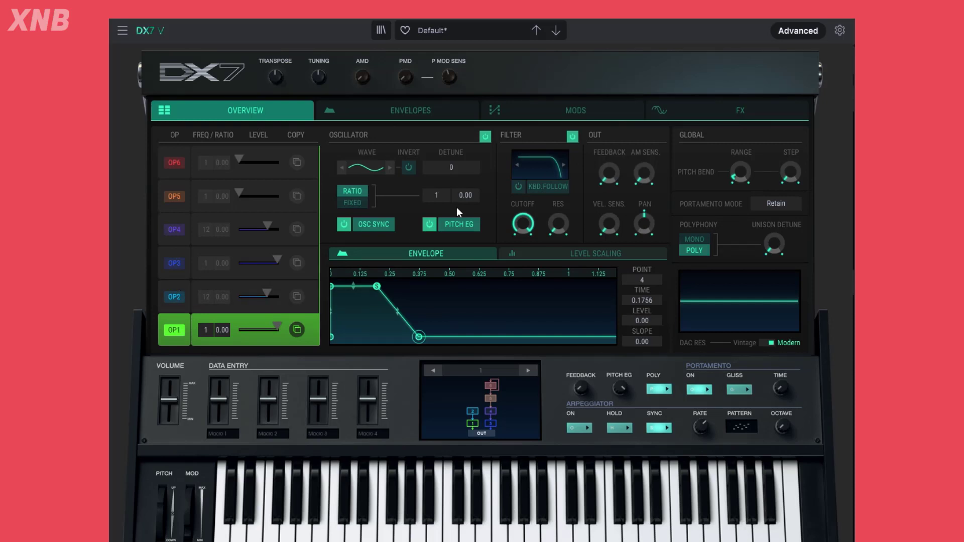
left_click_drag(523, 224, 523, 238)
left_click(297, 326)
left_click(296, 260)
Examine OP2's envelope in both the operator overview and the full envelope editor.
left_click(170, 300)
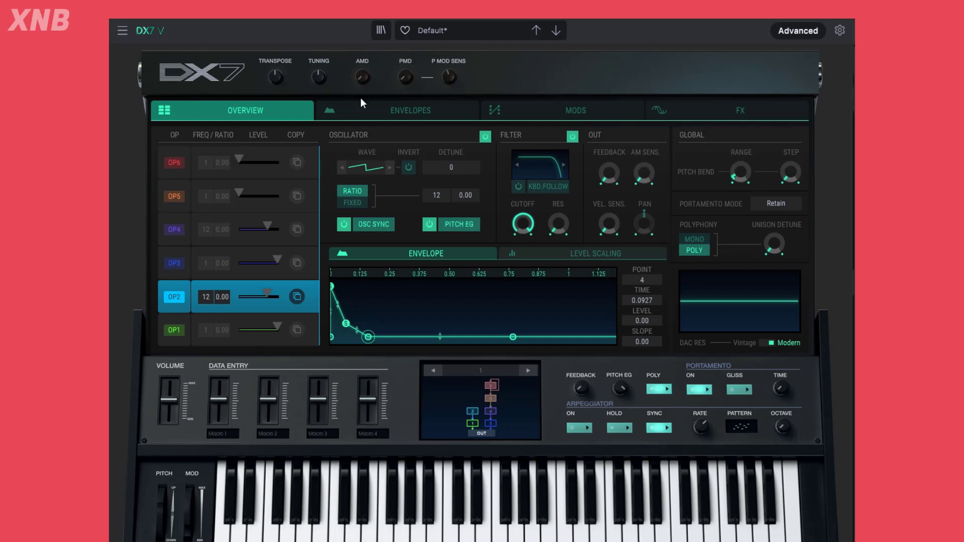
left_click(435, 110)
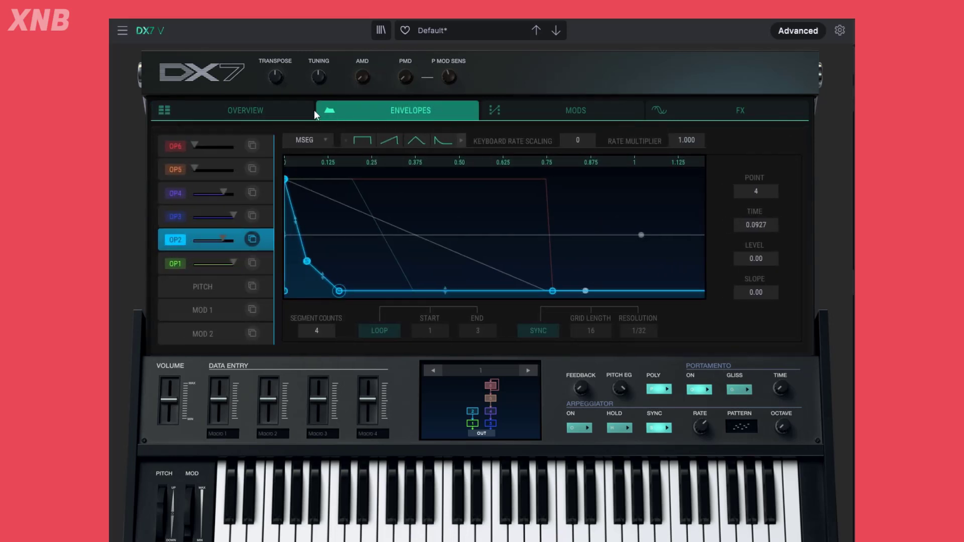
left_click(279, 108)
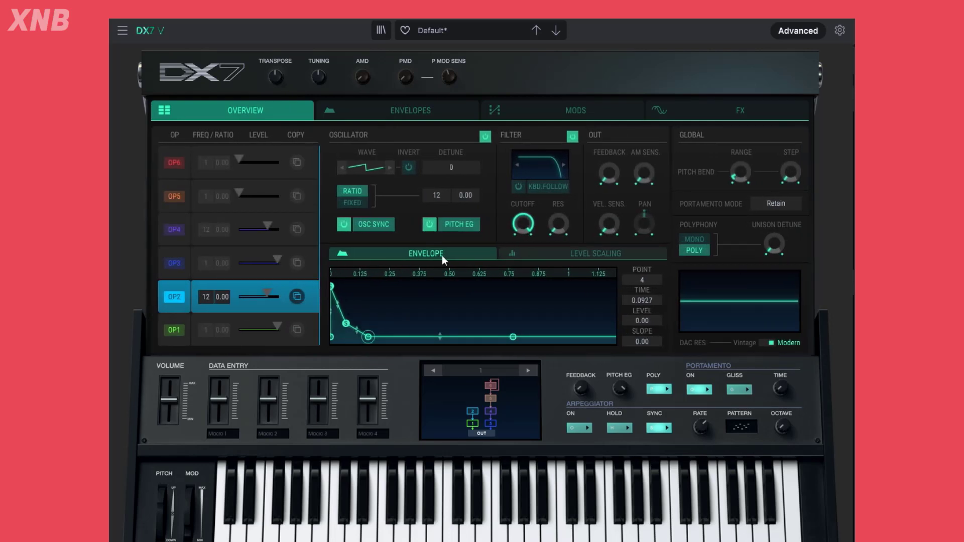
left_click(458, 111)
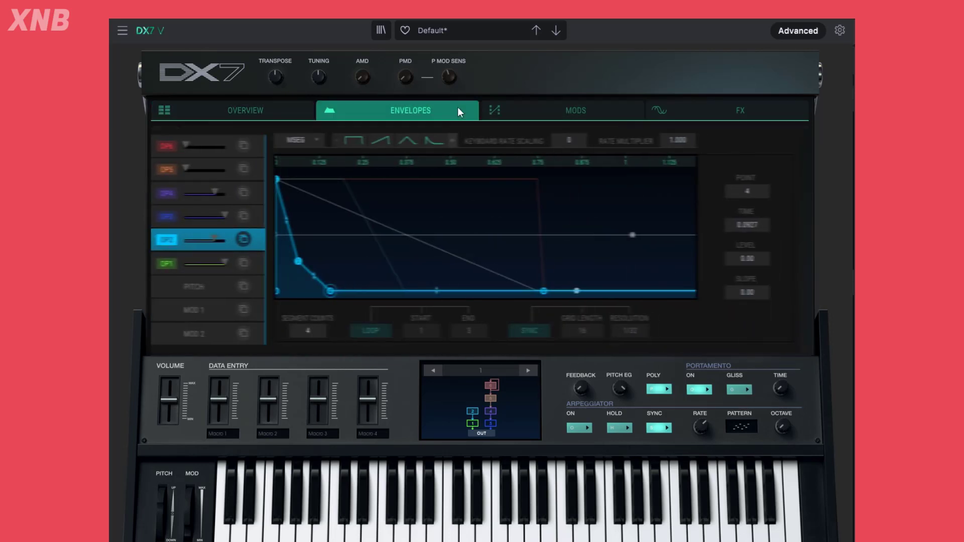